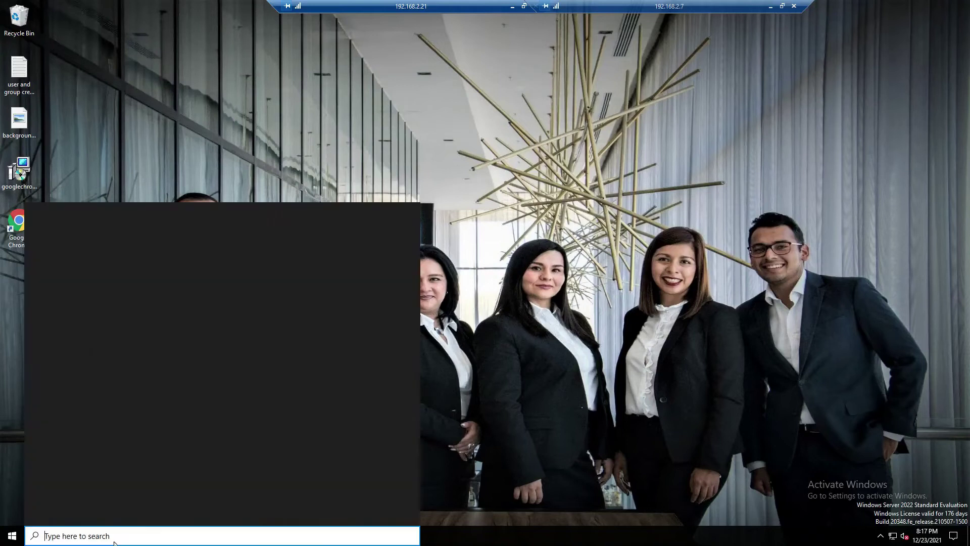
Search for 'ser' and launch Server Manager from the best match
type("ser")
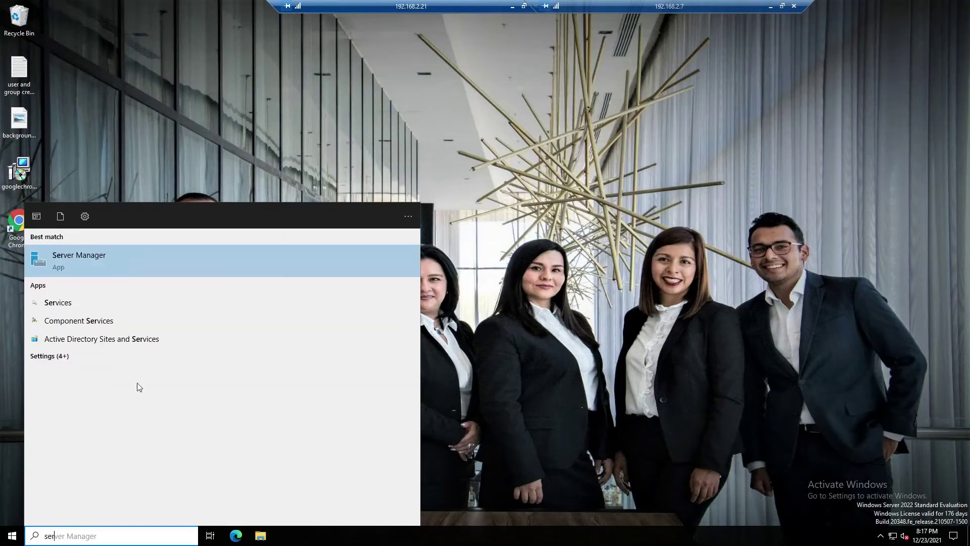
key("Return")
Start a role-based Add Roles and Features installation targeting server01
left_click(363, 126)
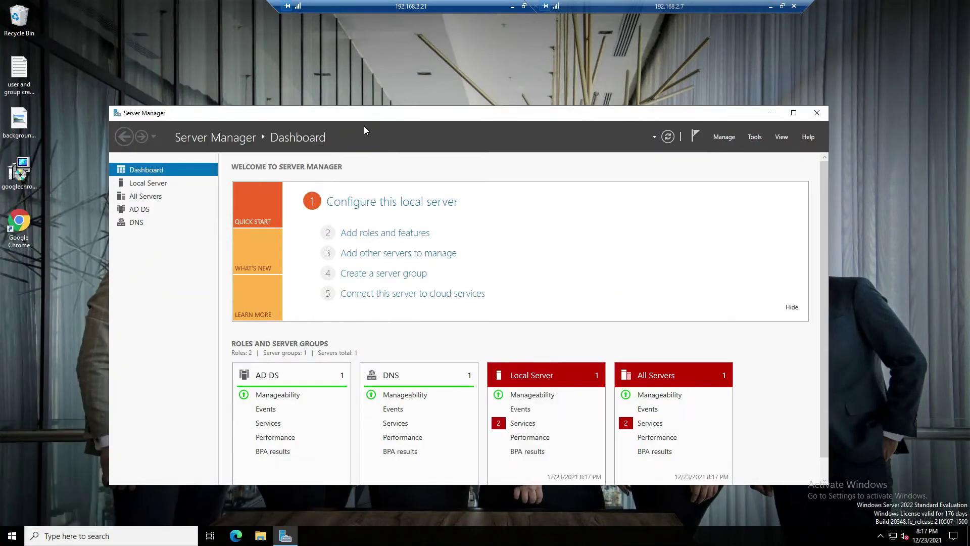
left_click(731, 138)
left_click(738, 148)
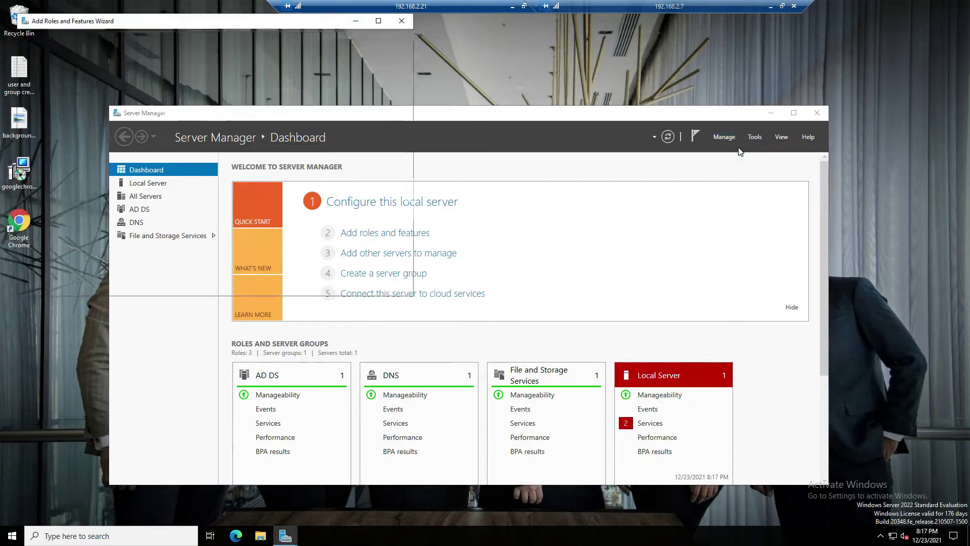
left_click(287, 285)
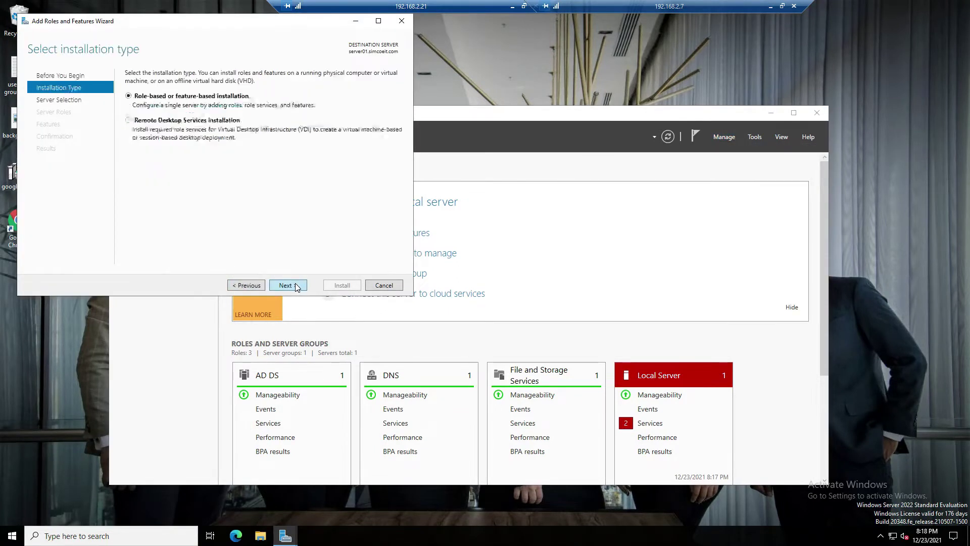
left_click(286, 285)
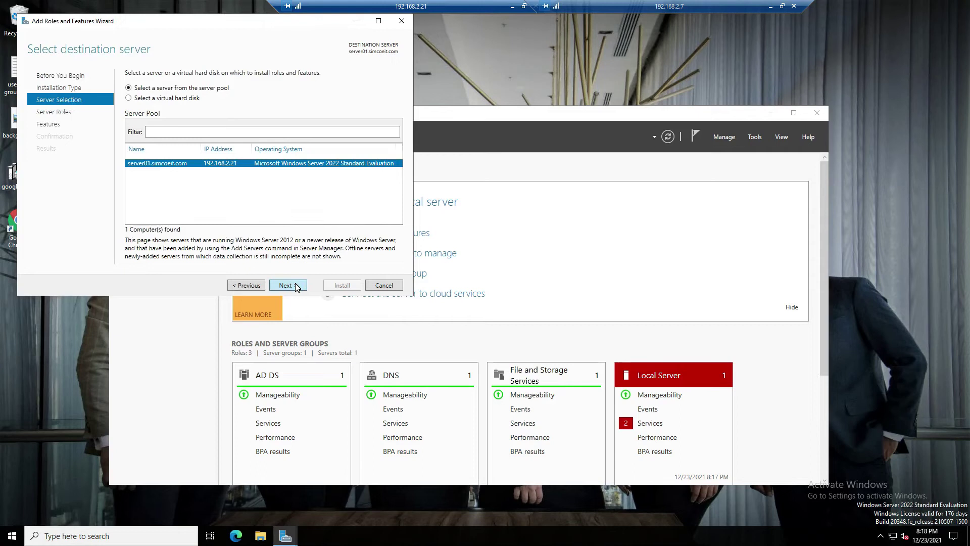
left_click(287, 286)
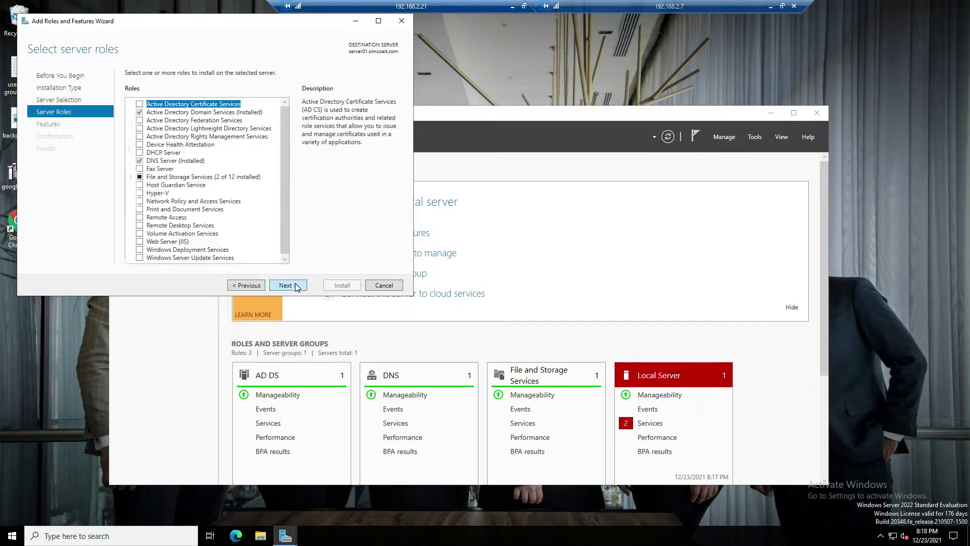
Select DHCP Server with its management tools, install it, and close the wizard
left_click(143, 153)
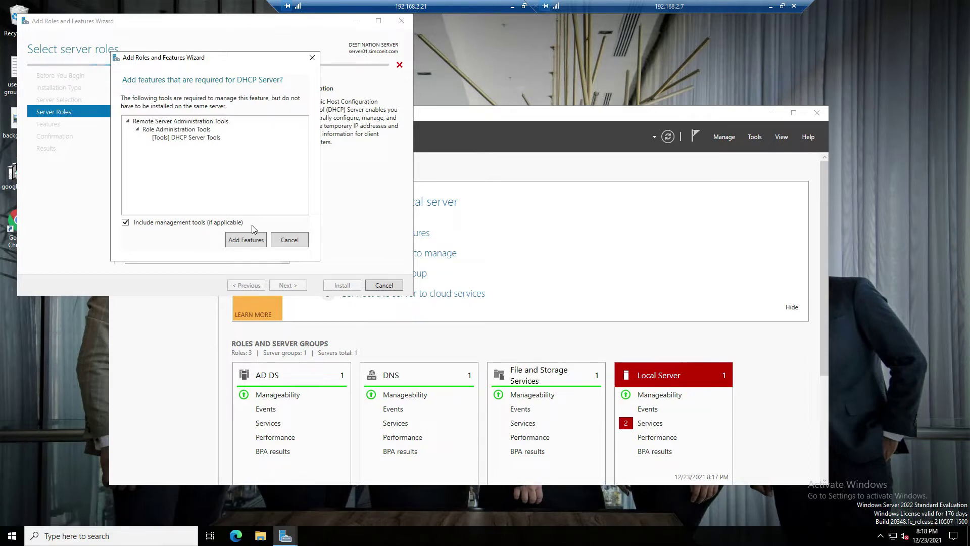
left_click(249, 241)
left_click(286, 285)
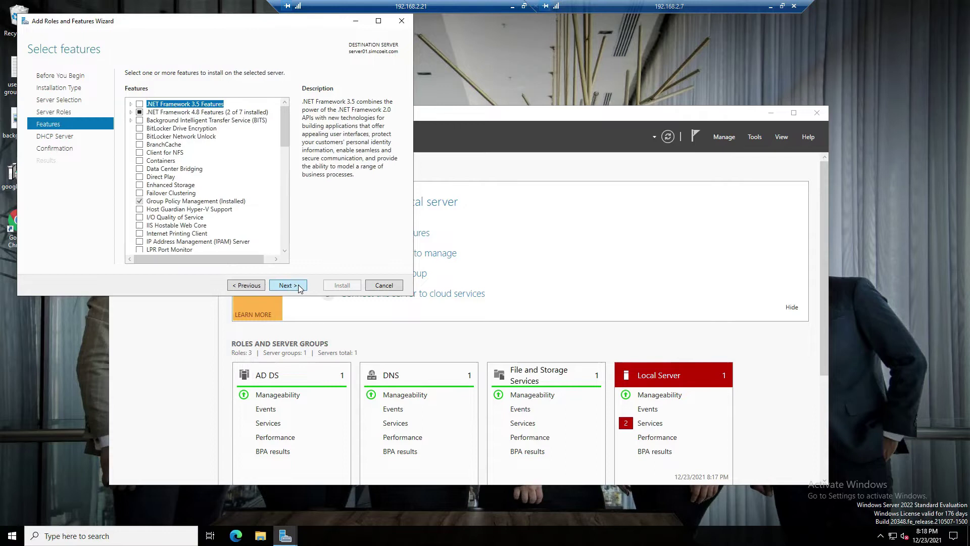
left_click(286, 285)
left_click(299, 286)
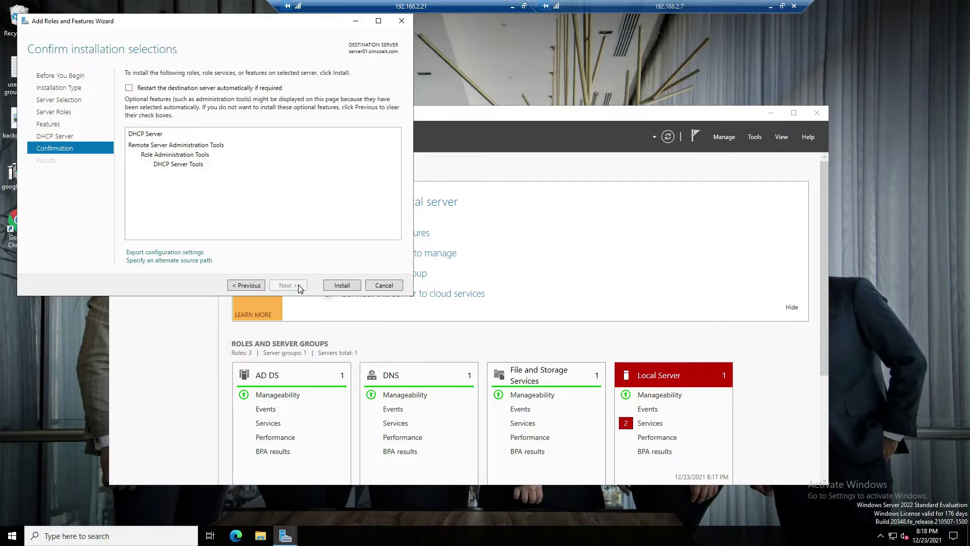
left_click(337, 286)
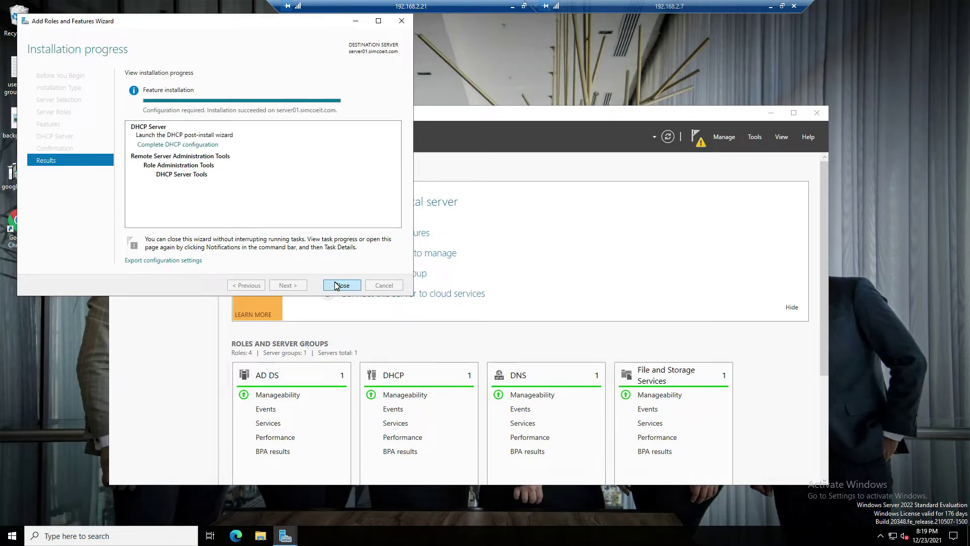
left_click(341, 285)
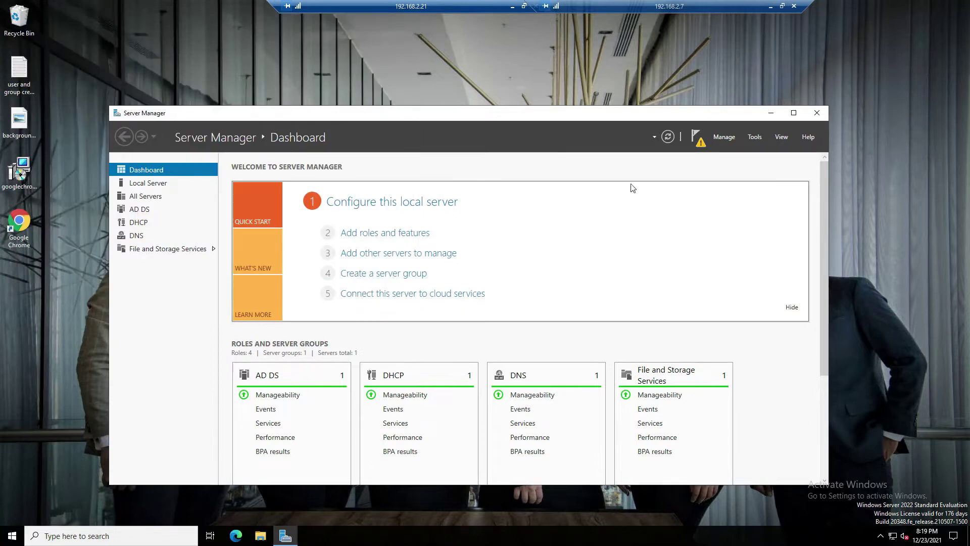
Complete DHCP configuration with administrator credentials, creating security groups and authorizing the server
left_click(700, 146)
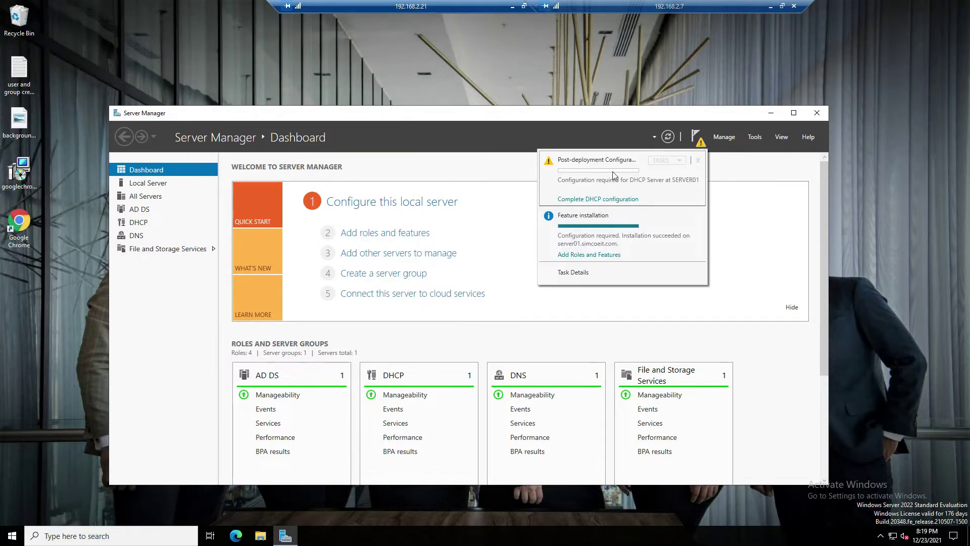
left_click(600, 199)
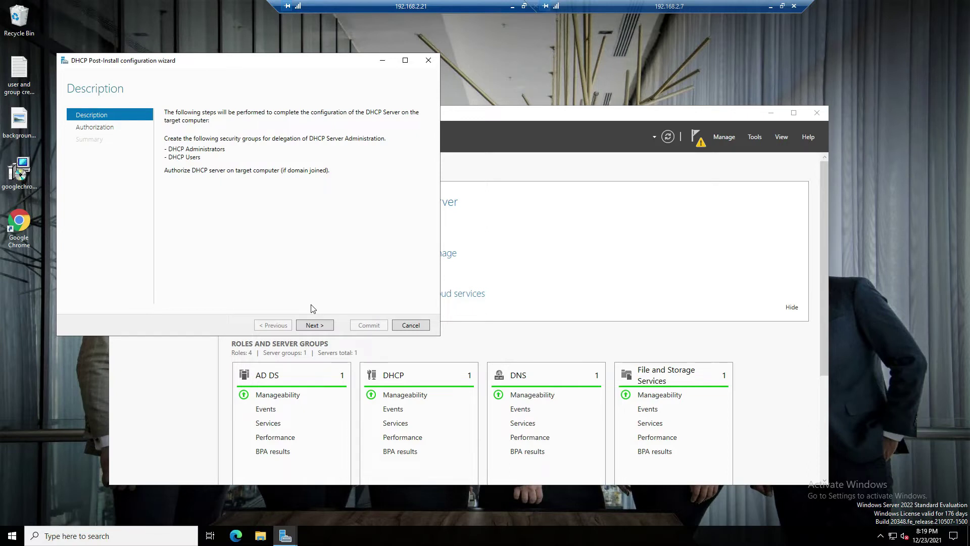
left_click(316, 327)
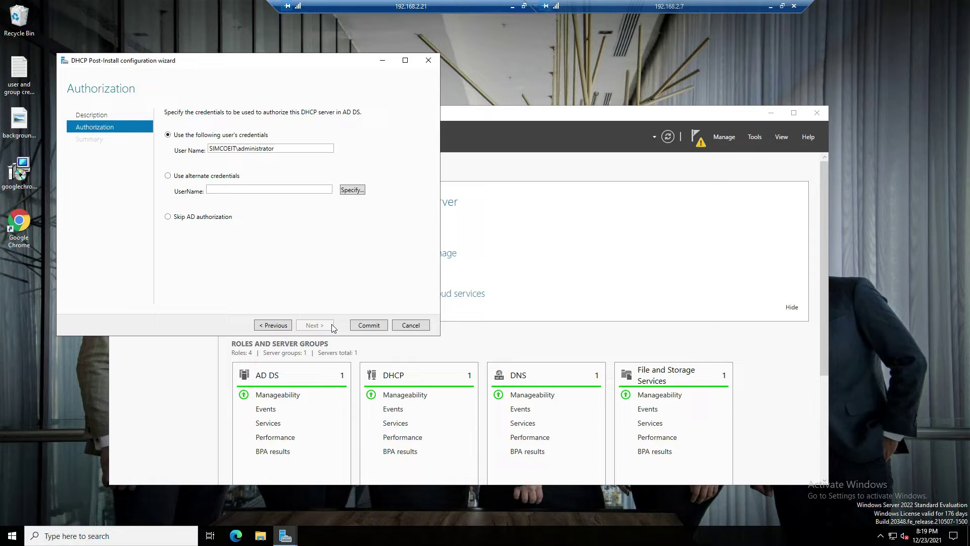
left_click(368, 325)
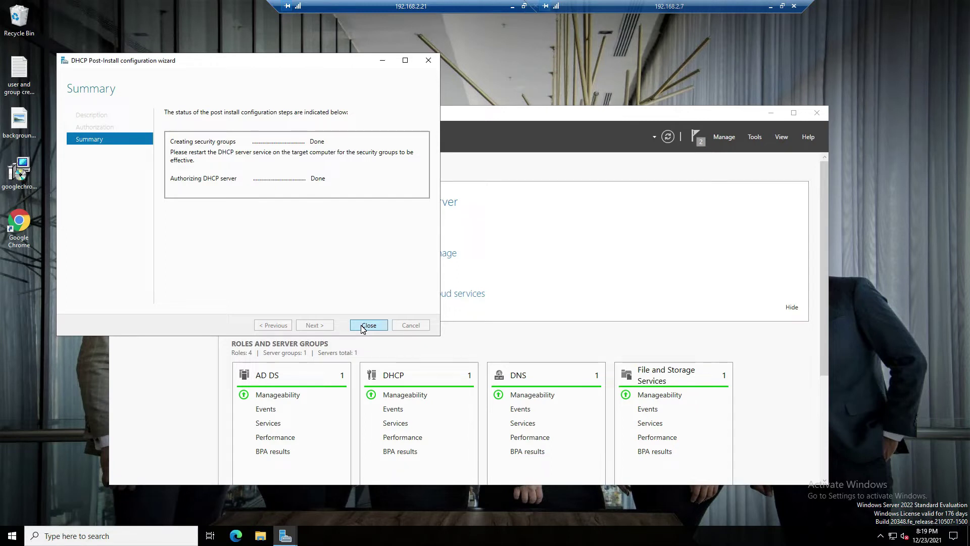
left_click(368, 325)
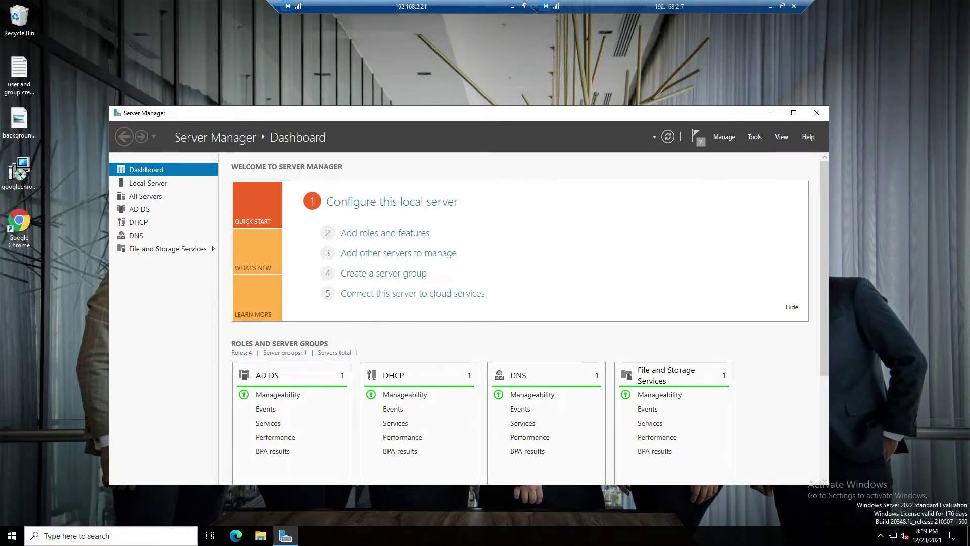
Open the DHCP console via a 'dh' search, maximized with a wider tree pane
left_click(162, 535)
type("dh")
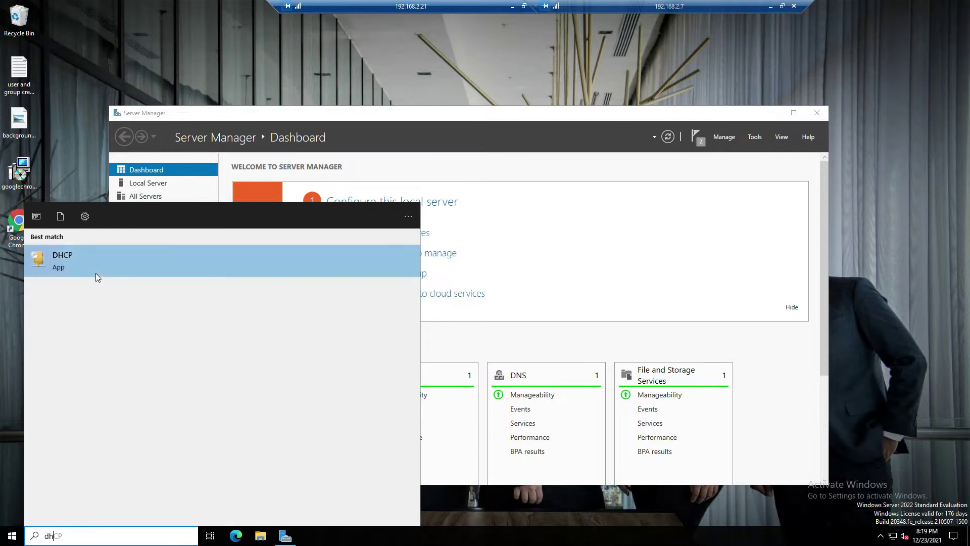
left_click(95, 273)
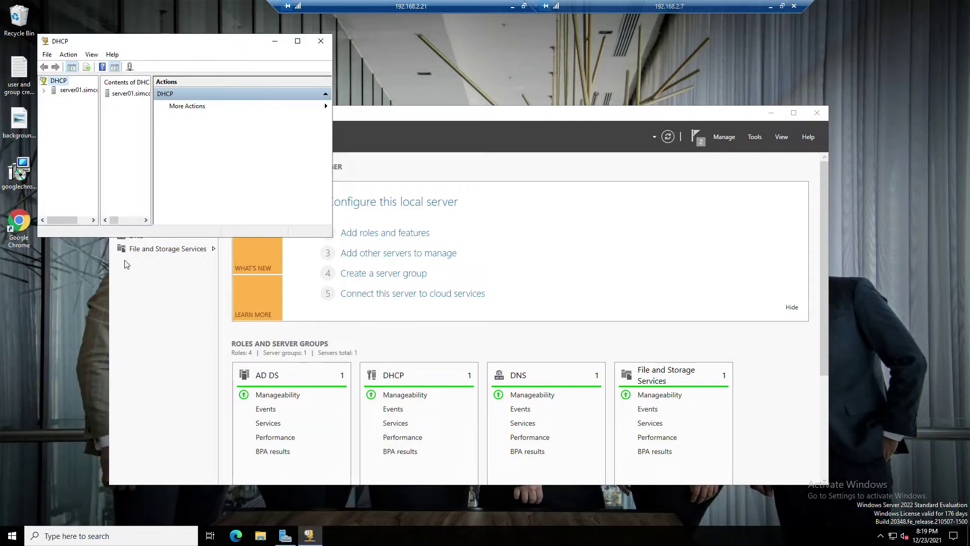
double_click(157, 43)
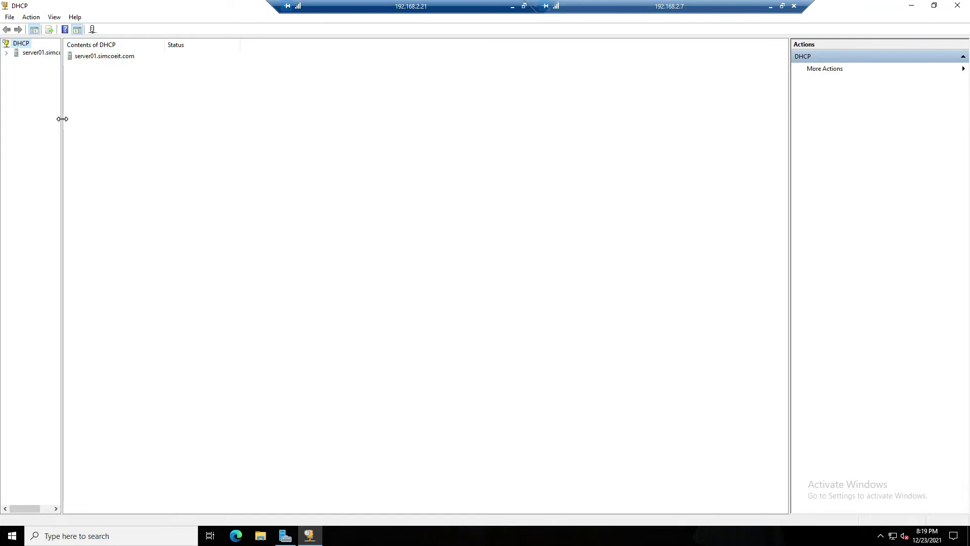
left_click_drag(62, 119, 121, 134)
Expand server01.simcoeit.com and IPv4, then start the New Scope Wizard
left_click(6, 52)
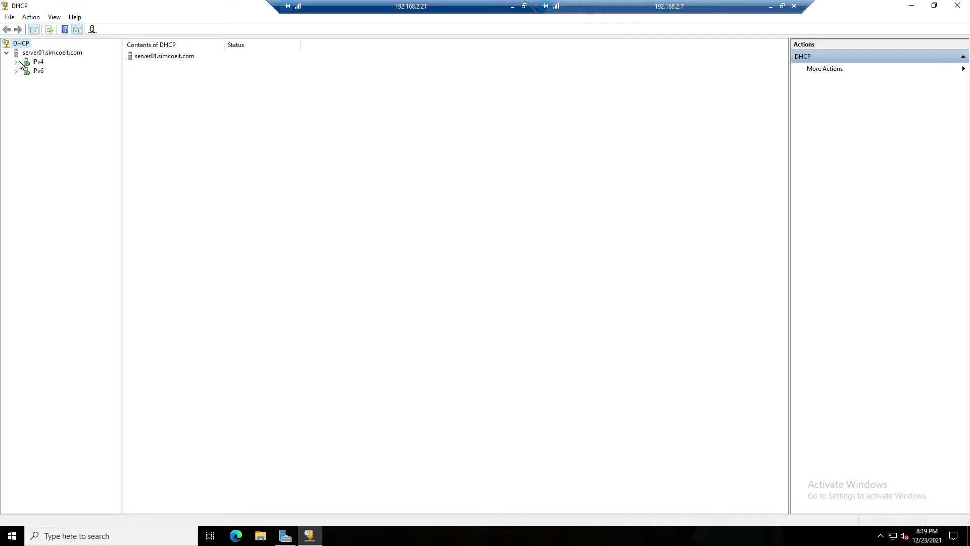
double_click(37, 62)
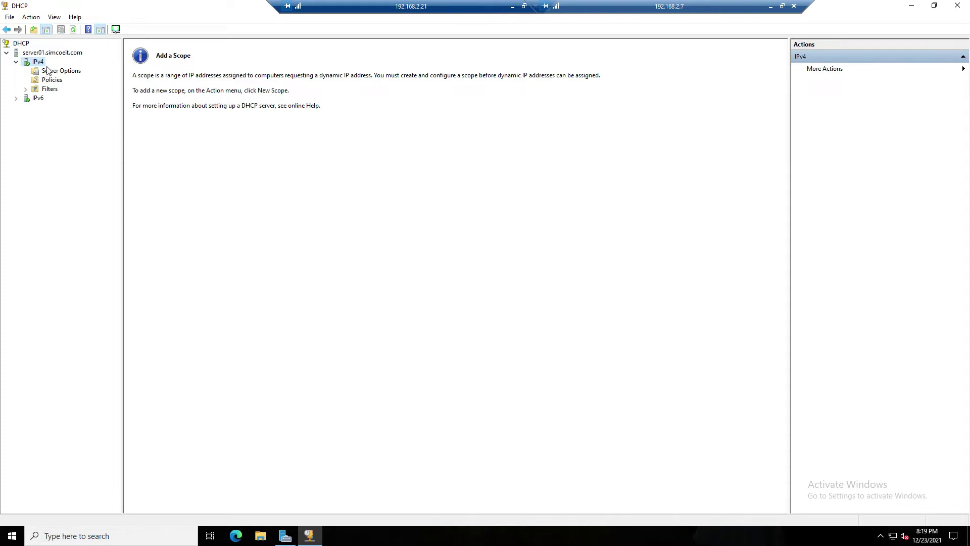
right_click(42, 64)
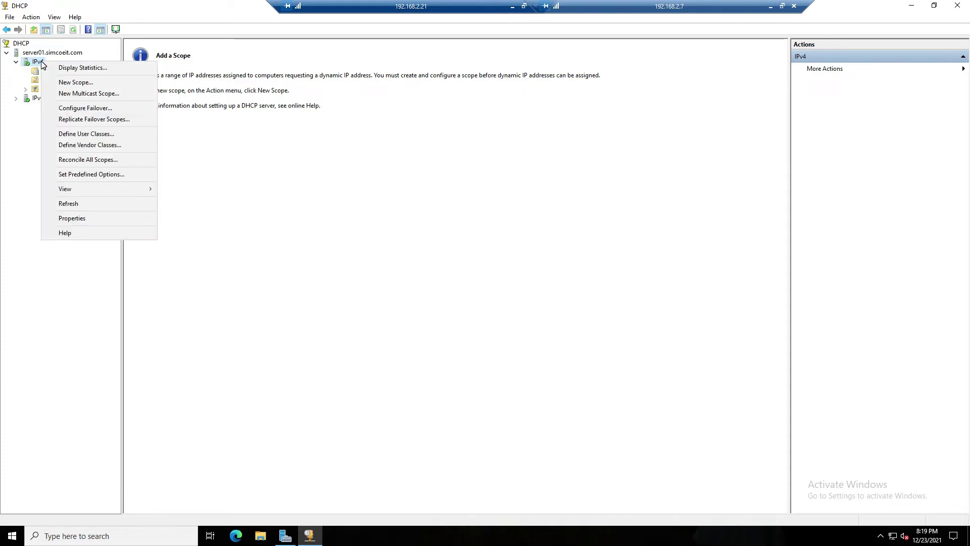
left_click(76, 82)
left_click(546, 357)
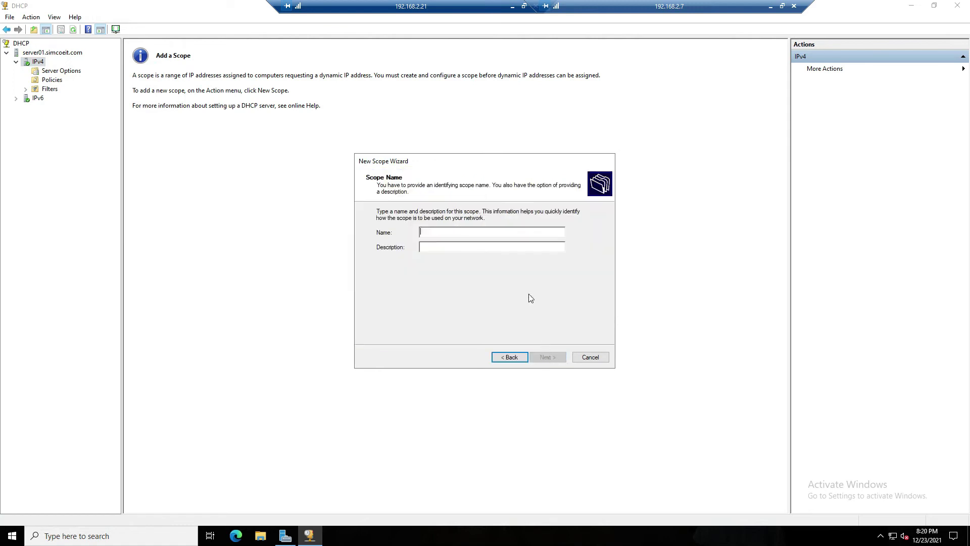
Name the scope office_network and use that same text as its description
type("office")
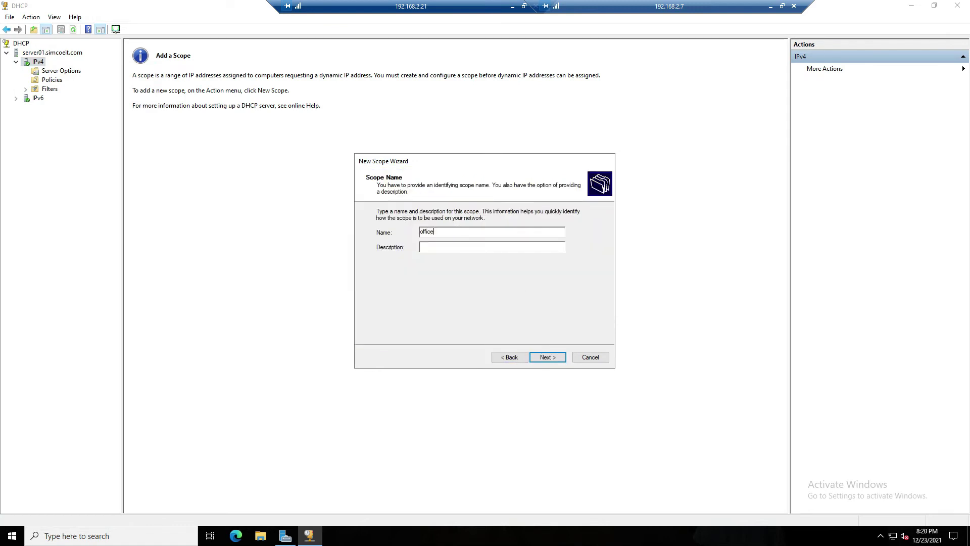
type("_network")
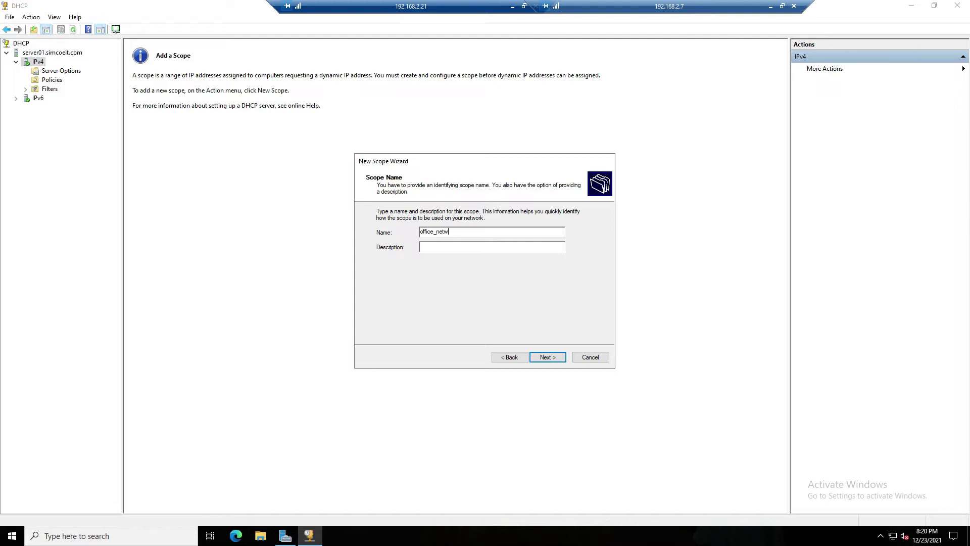
key("ctrl+a")
key("ctrl+c")
left_click(465, 250)
key("ctrl+v")
left_click(545, 359)
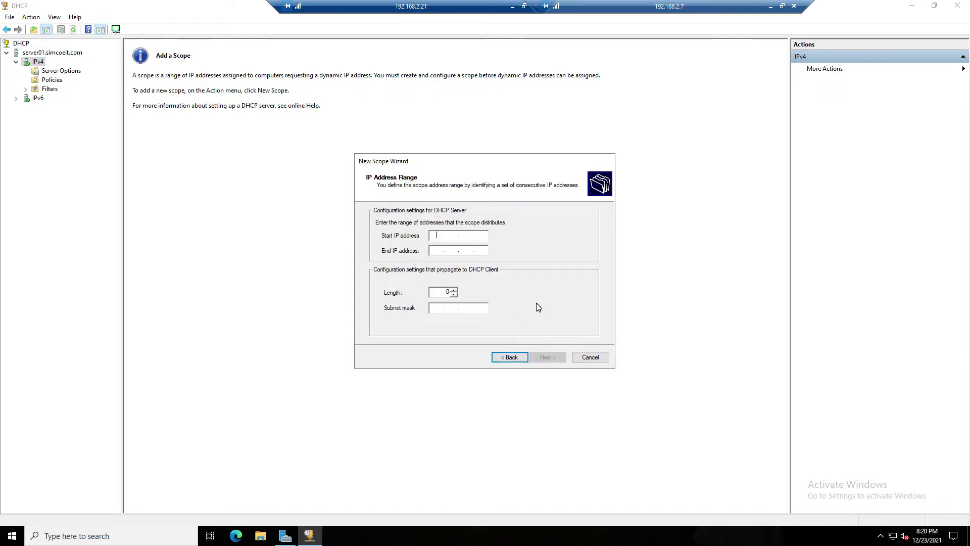
Set the range 192.168.2.101 to 192.168.2.200 with length 24 (255.255.255.0)
type("192 . 16")
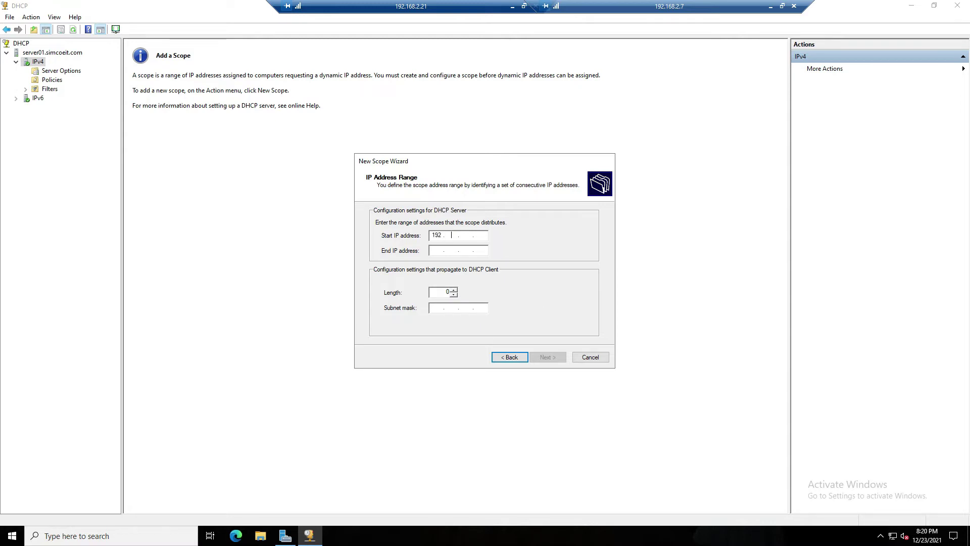
type("8 . 2 . 101")
key("Tab")
type("192.168.2.200")
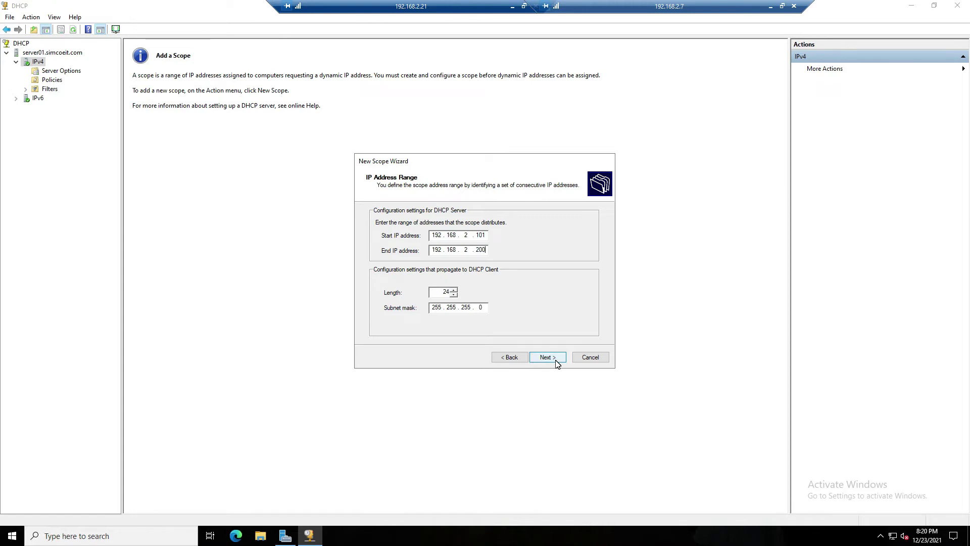
left_click(547, 358)
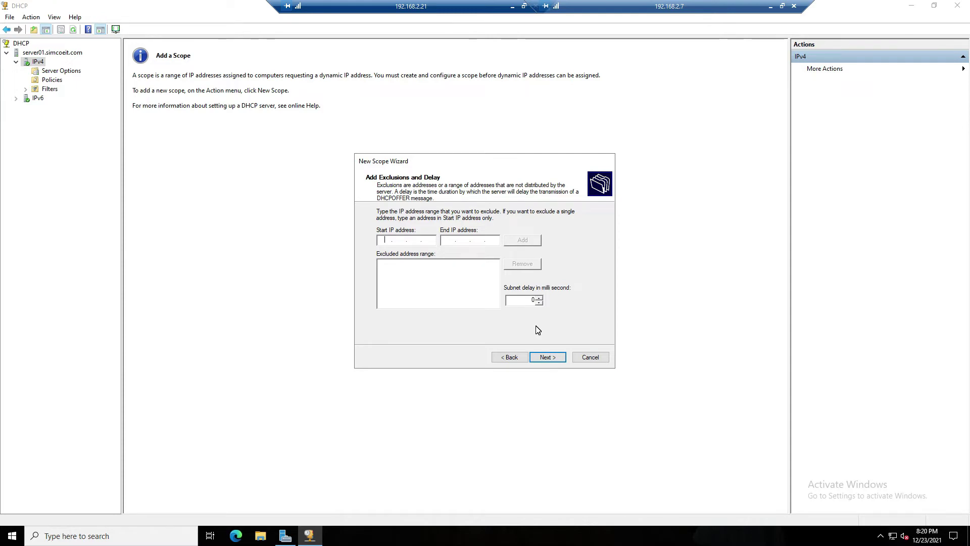
Add the exclusion range 192.168.2.151–192.168.2.160 and continue to Lease Duration
type("192.168.")
type("2.1")
type("51")
type("1")
type("92.")
type("168.")
type("2.160")
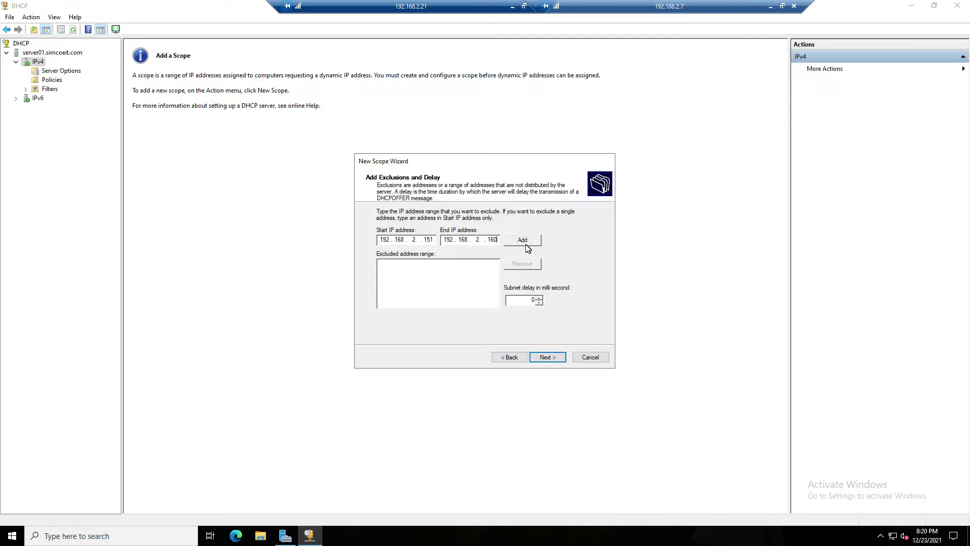
left_click(526, 242)
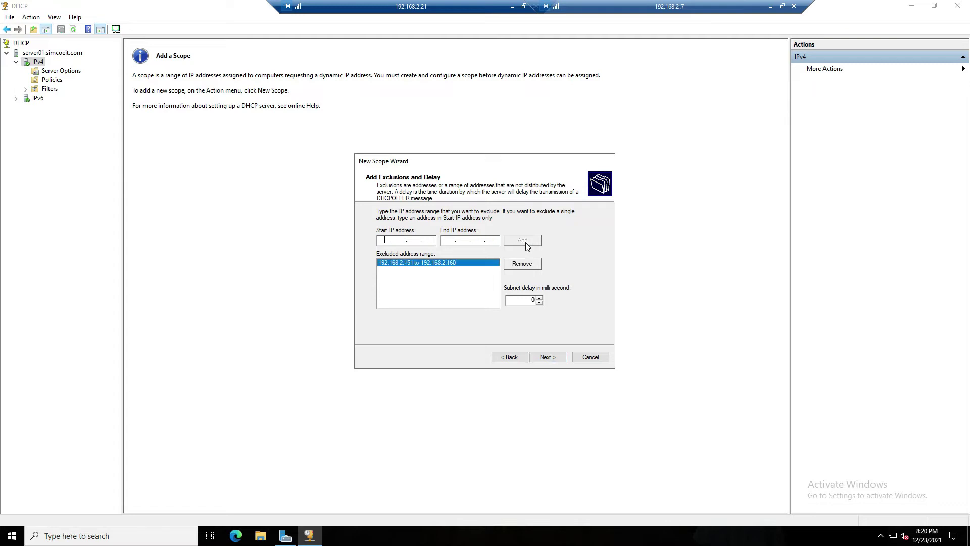
left_click(558, 359)
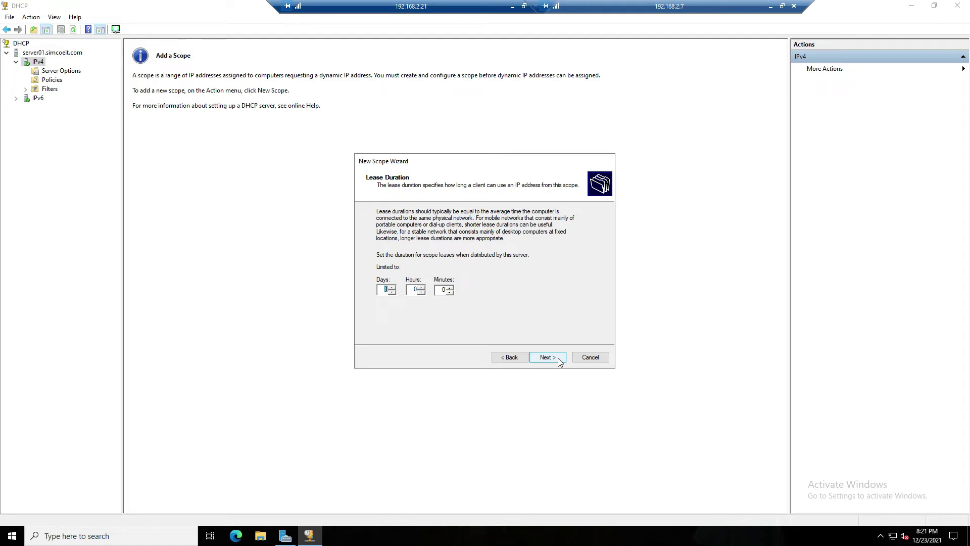
Keep the 8-day lease, configure options now, and add router 192.168.2.1
left_click(558, 358)
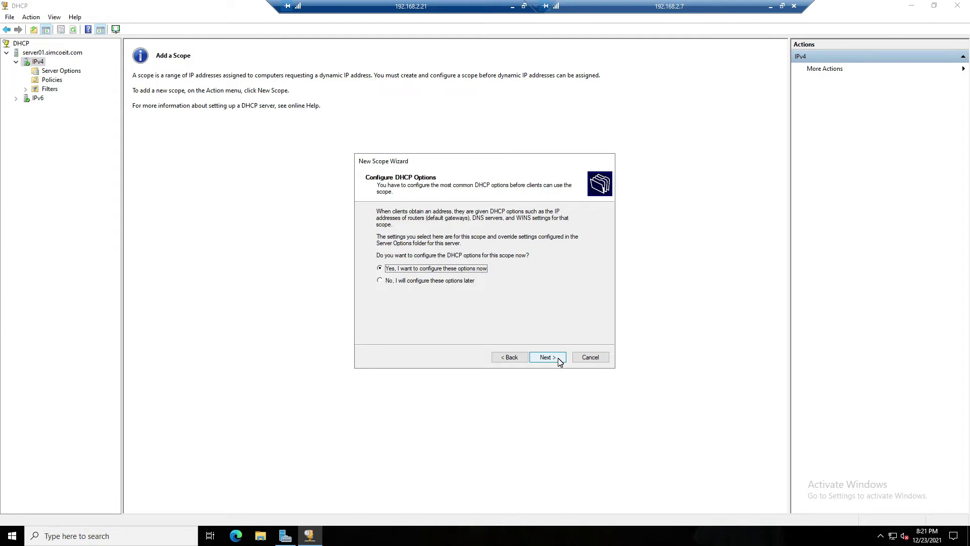
left_click(558, 358)
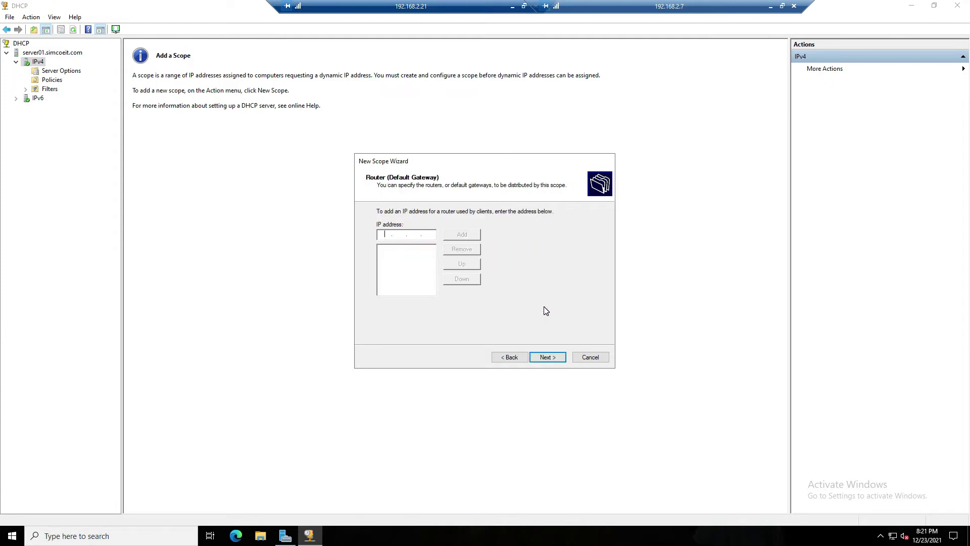
type("192 . 168 . 2 .")
left_click(462, 235)
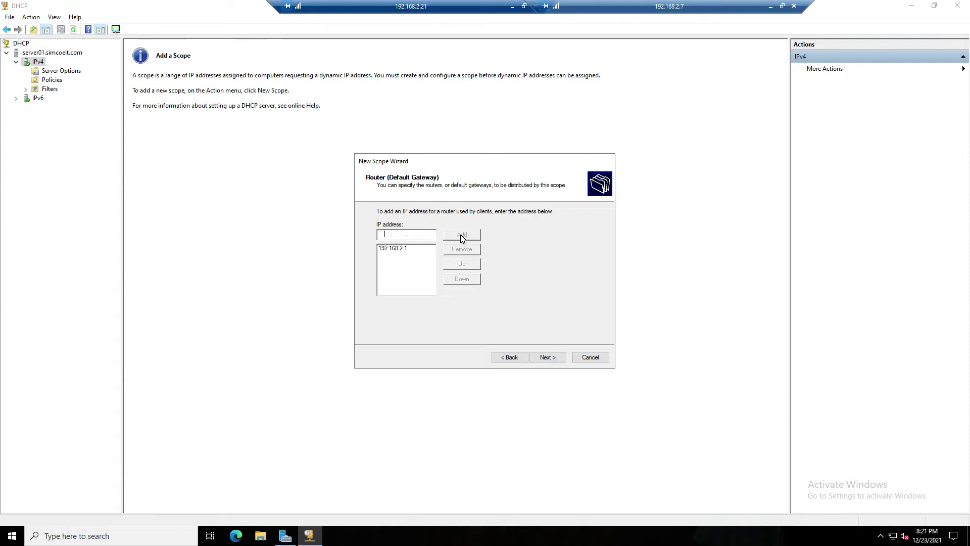
left_click(548, 357)
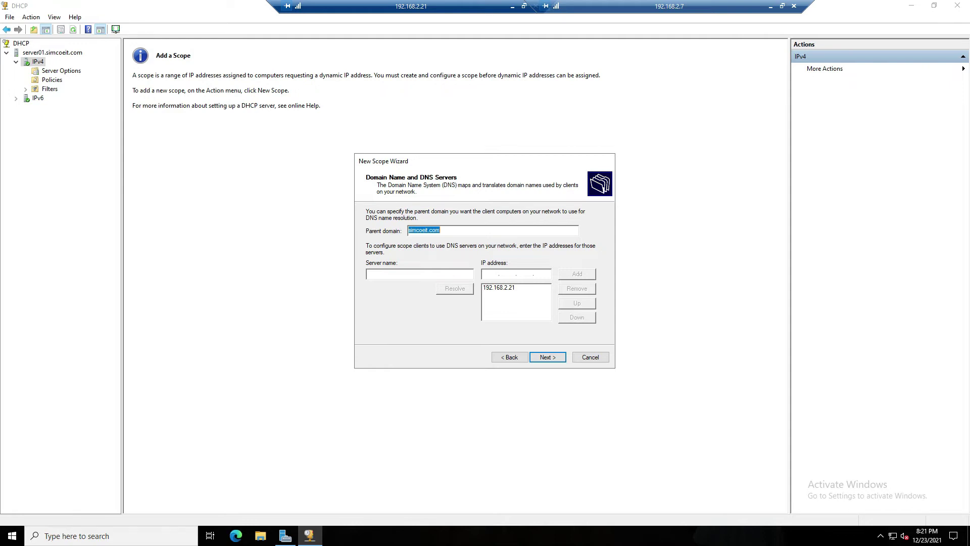
Keep domain simcoeit.com with DNS 192.168.2.21 and leave WINS servers empty
left_click(503, 288)
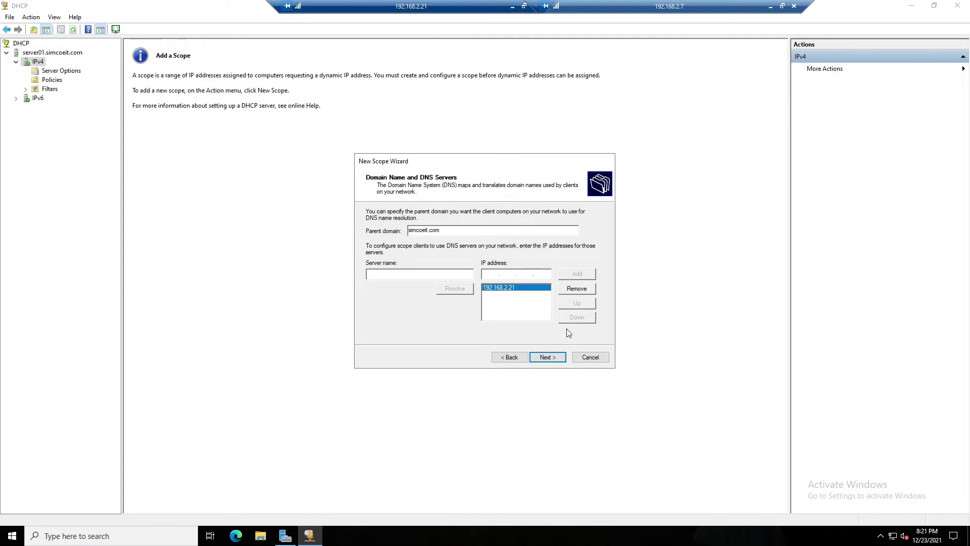
left_click(555, 357)
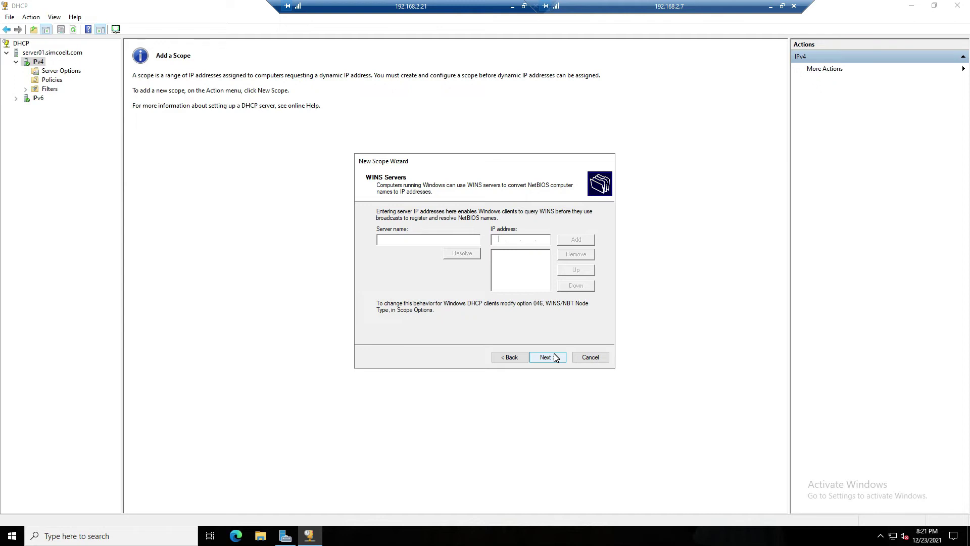
left_click(556, 358)
left_click(556, 355)
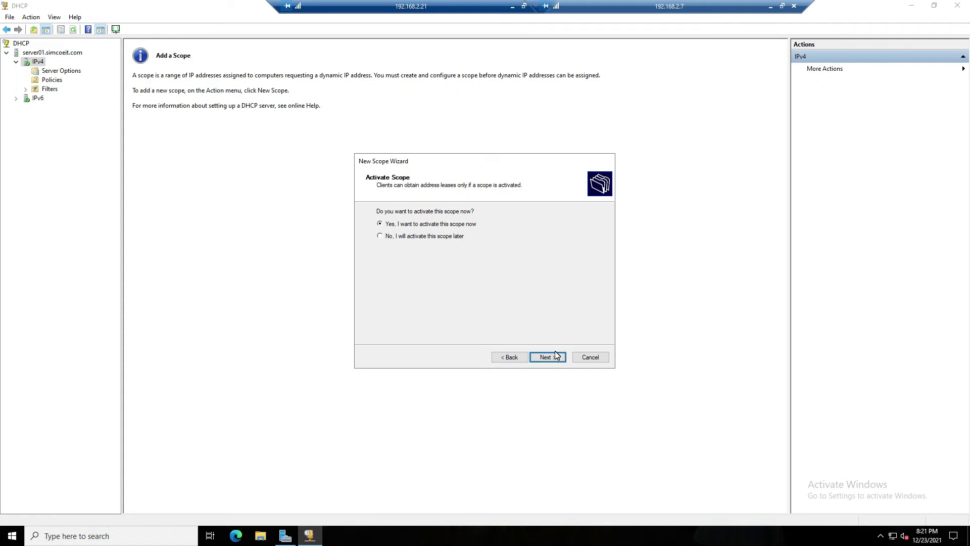
Activate the scope, finish the wizard, and inspect office_network's 192.168.2.101 distribution range
left_click(556, 357)
left_click(556, 357)
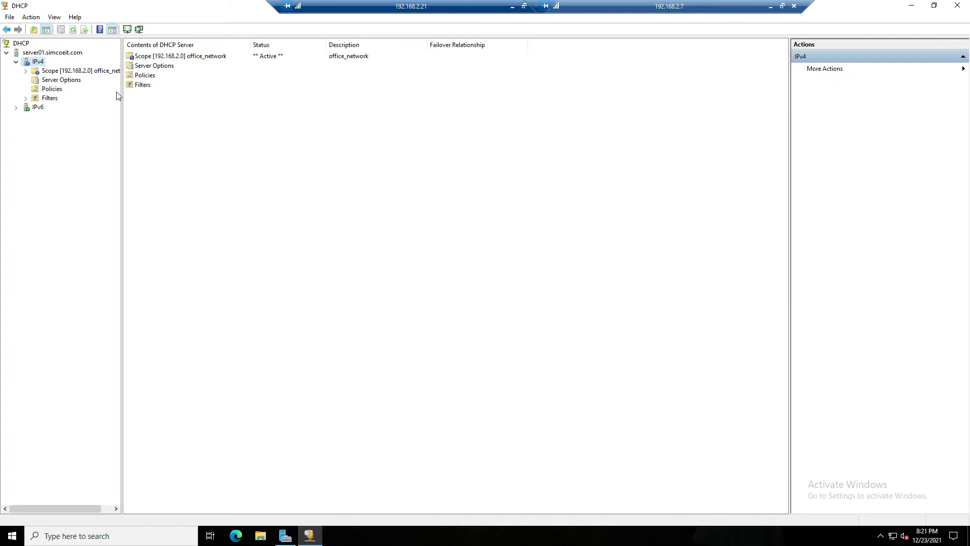
left_click(96, 75)
left_click(26, 70)
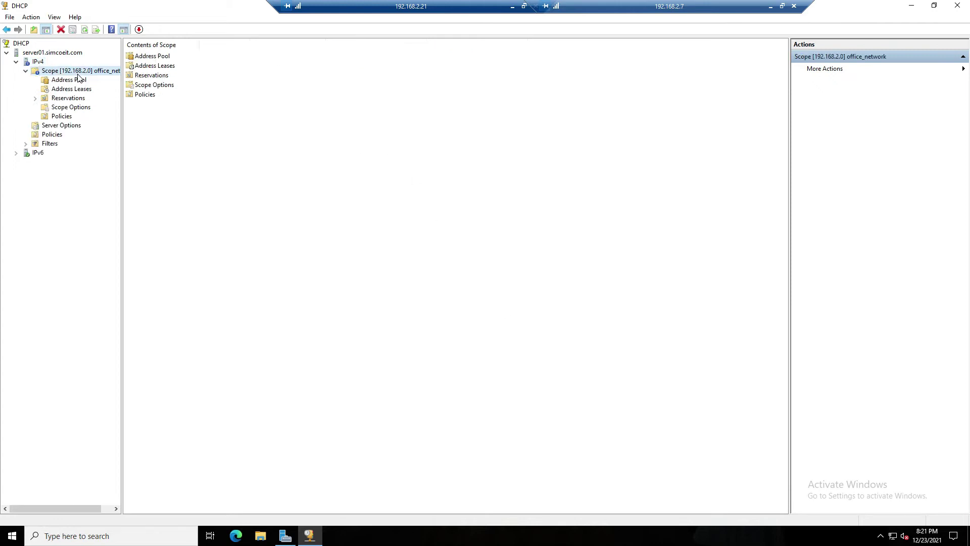
left_click(60, 80)
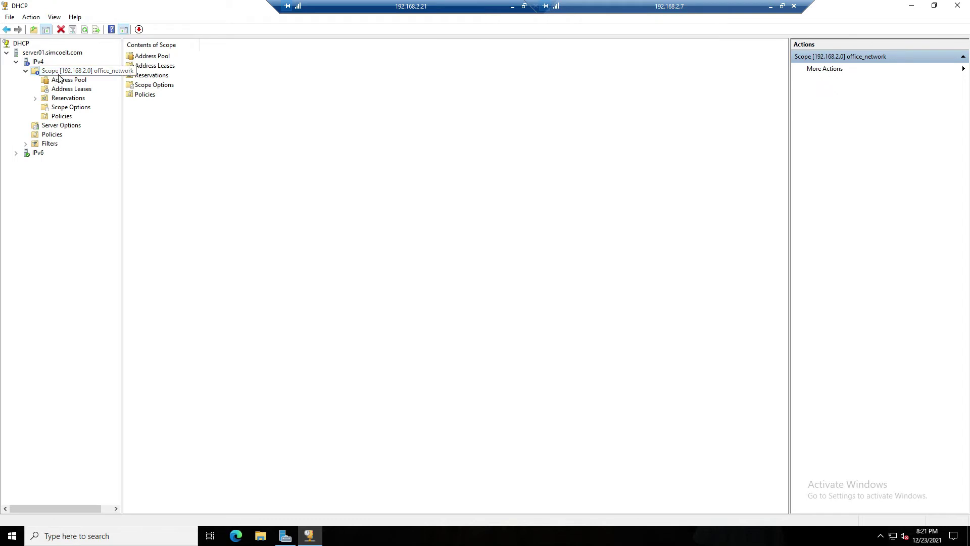
left_click(149, 57)
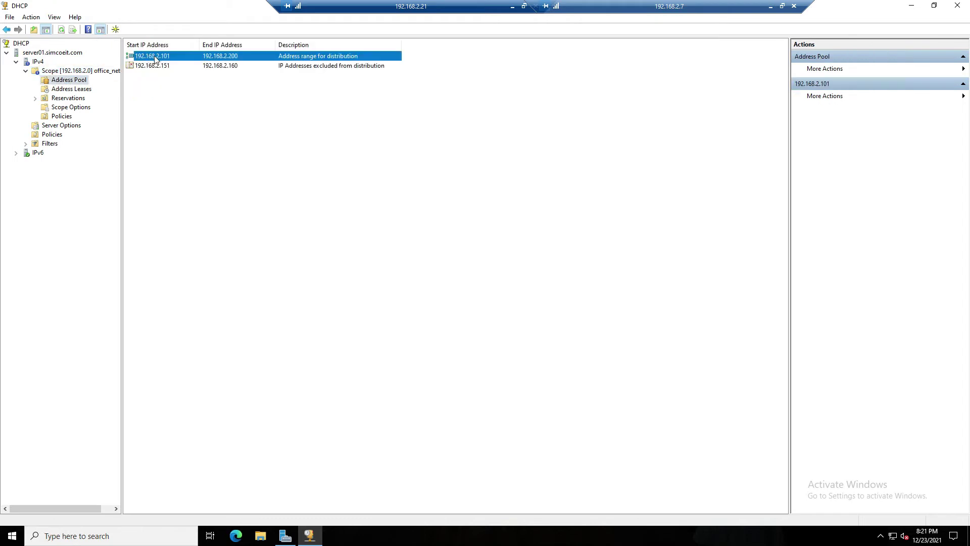
Check the 192.168.2.151 exclusion, view the empty Address Leases, and minimise the server session
left_click(155, 67)
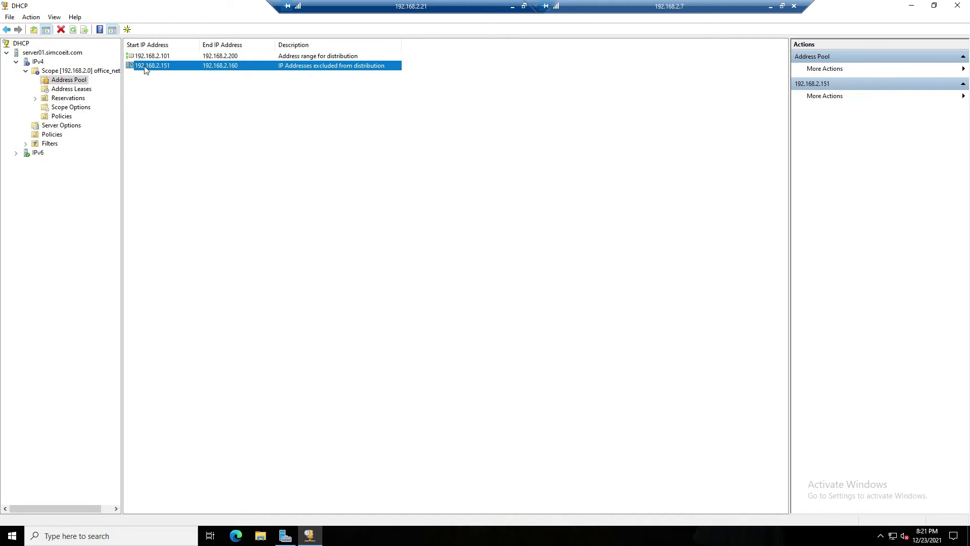
left_click(69, 91)
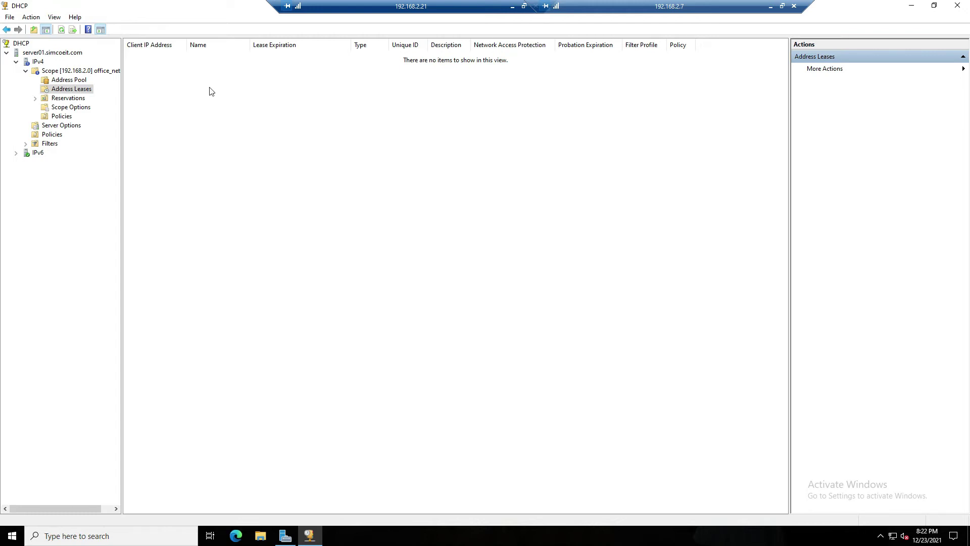
left_click(513, 6)
Sign in to workstation01 as the domain administrator via Other user, entering the account password
left_click(329, 62)
mouse_move(348, 76)
left_click(432, 105)
left_click(309, 428)
type("administrator")
key("Tab")
key("shift+Tab")
type("simcoeit\\administrator")
key("Tab")
type("Pa$$w0rd")
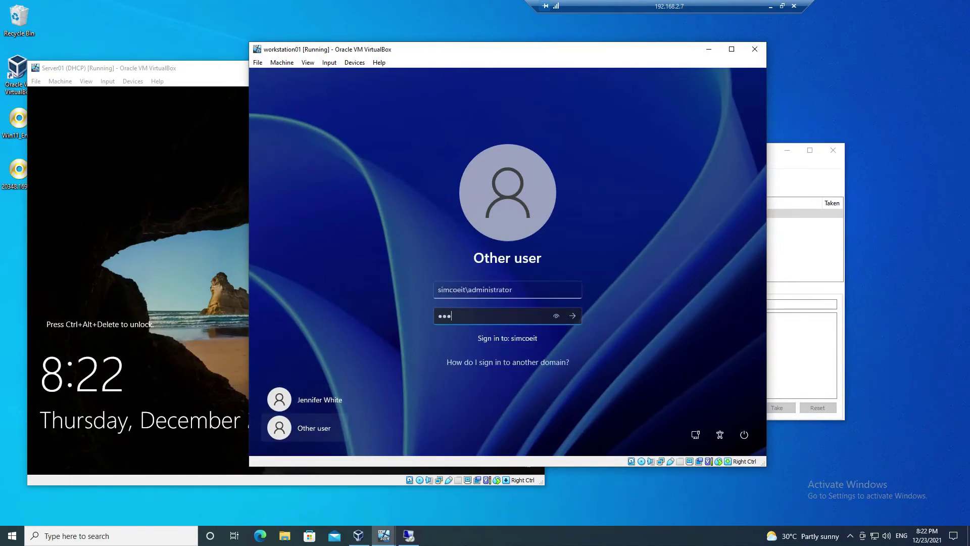
key("Return")
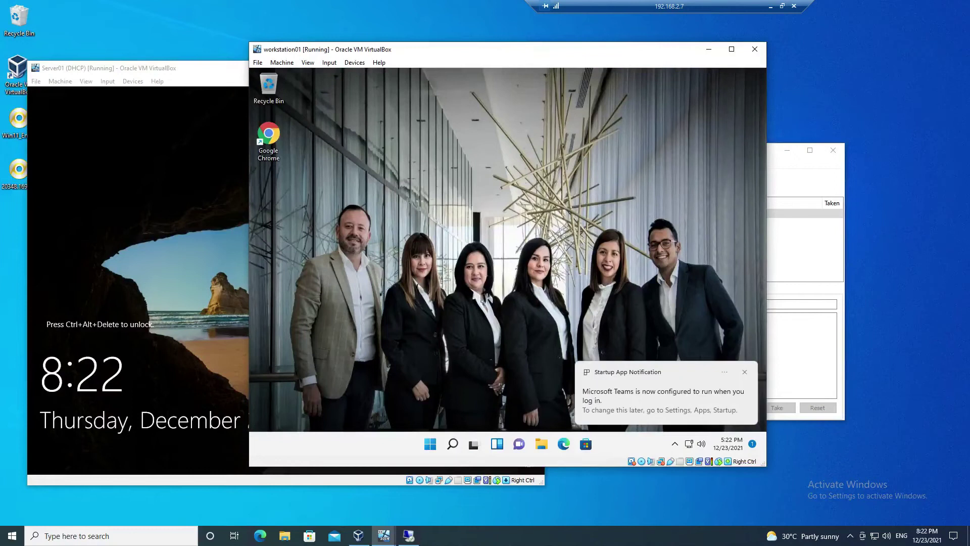
Switch workstation01's Ethernet IP assignment to Automatic (DHCP) and save it
left_click(745, 372)
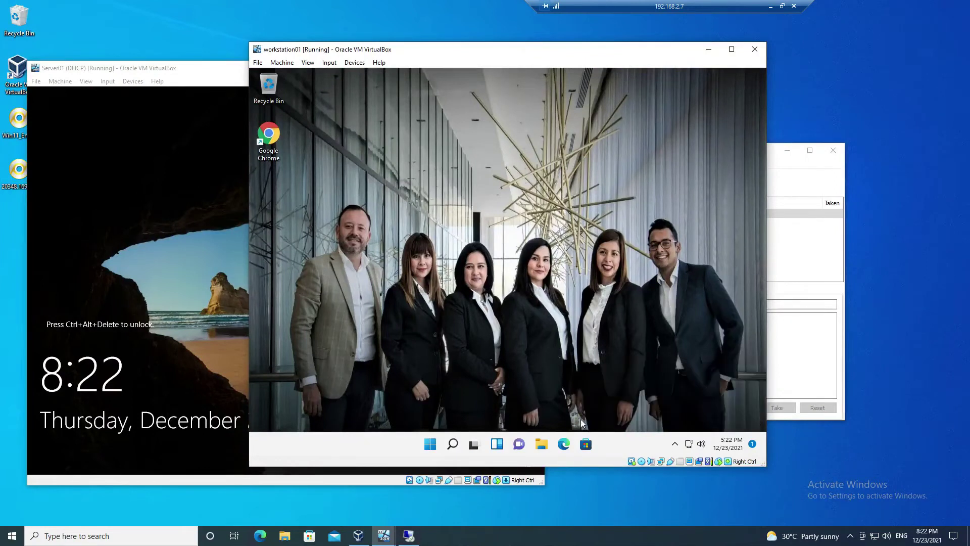
right_click(690, 444)
left_click(690, 416)
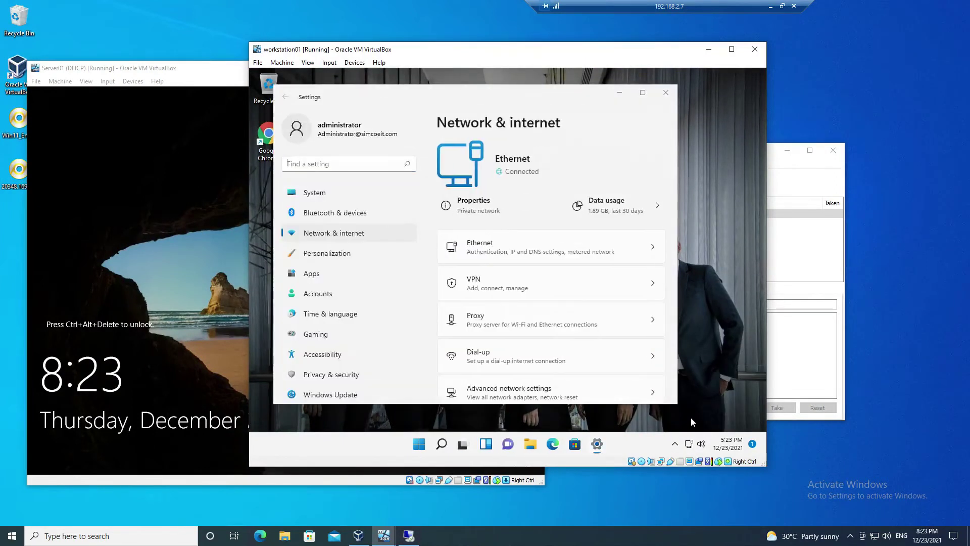
left_click(576, 256)
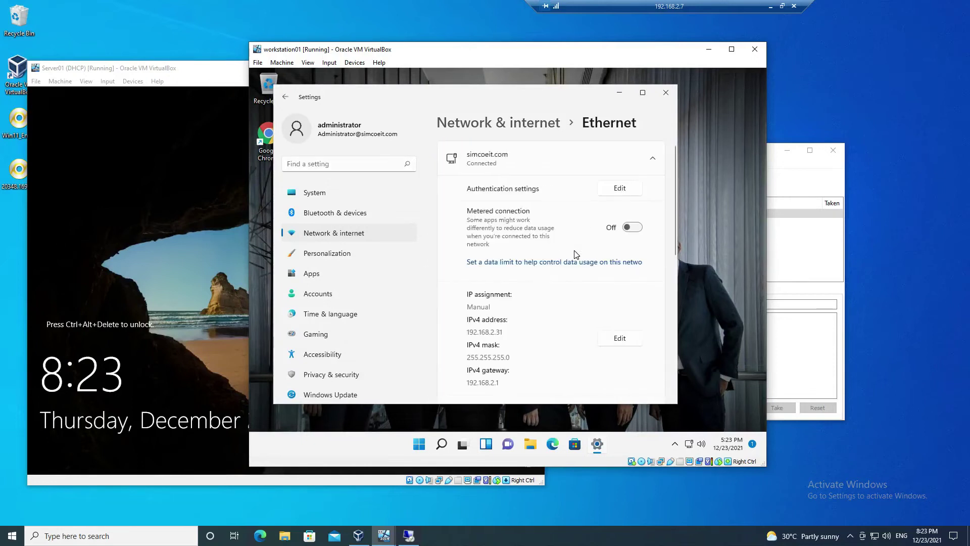
left_click(632, 337)
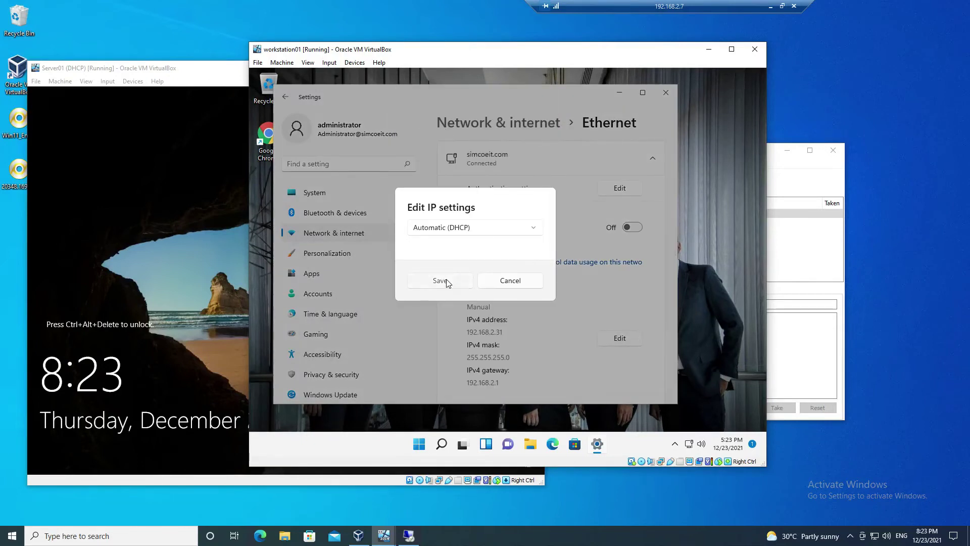
left_click(440, 280)
left_click(442, 444)
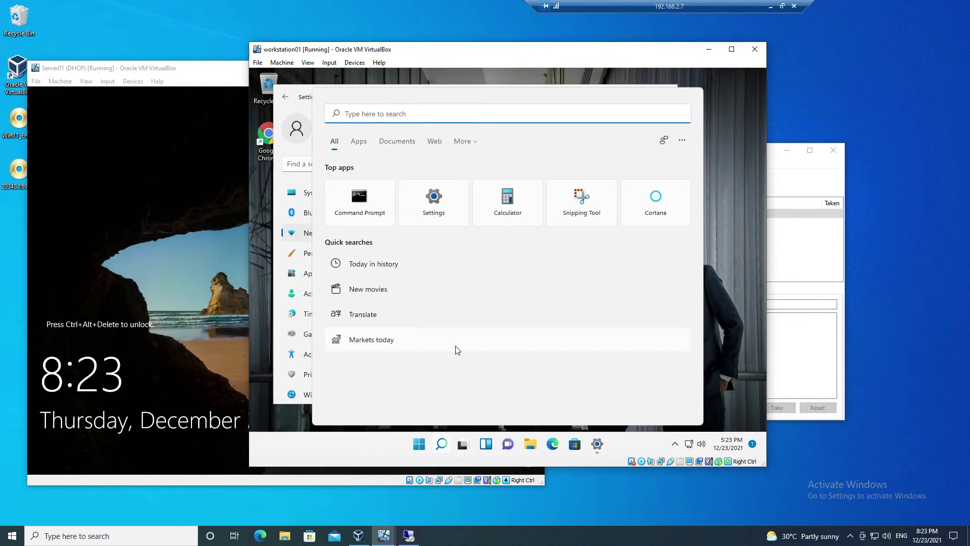
In a Command Prompt, clear the screen and run ipconfig /renew to obtain 192.168.2.101
type("cmd")
key("Return")
type("cls")
key("Return")
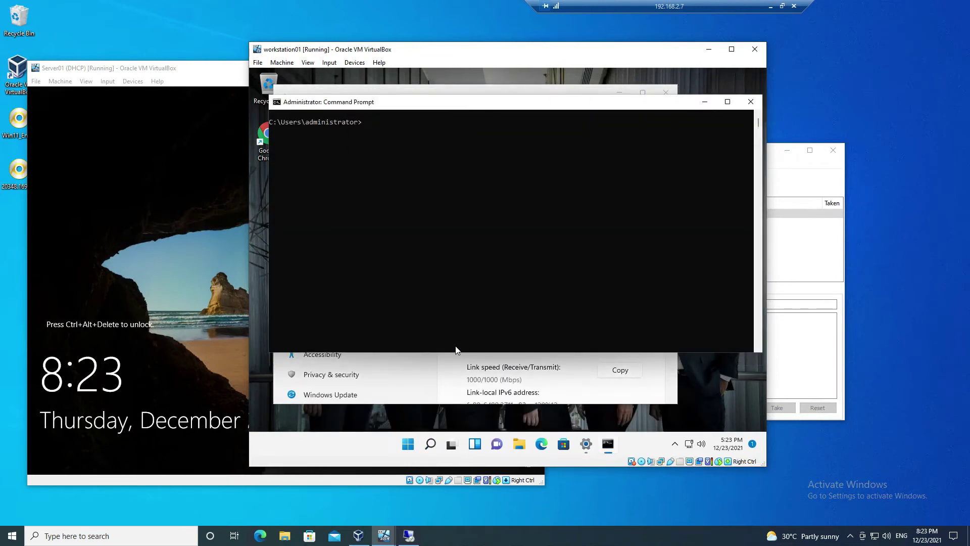
type("ipconfig/renew")
key("Return")
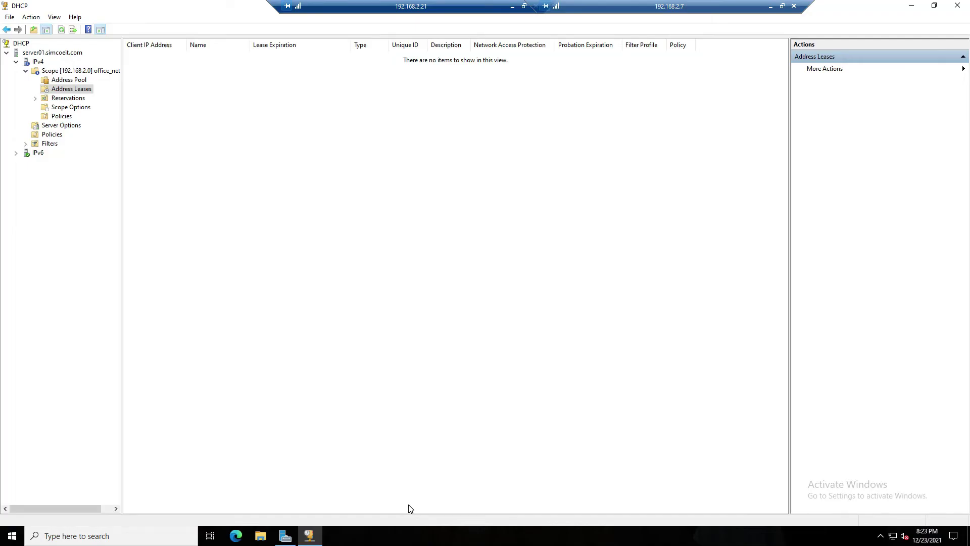
Refresh Address Leases to see workstation01's 192.168.2.101 lease and widen the Unique ID column
left_click(408, 535)
left_click(61, 31)
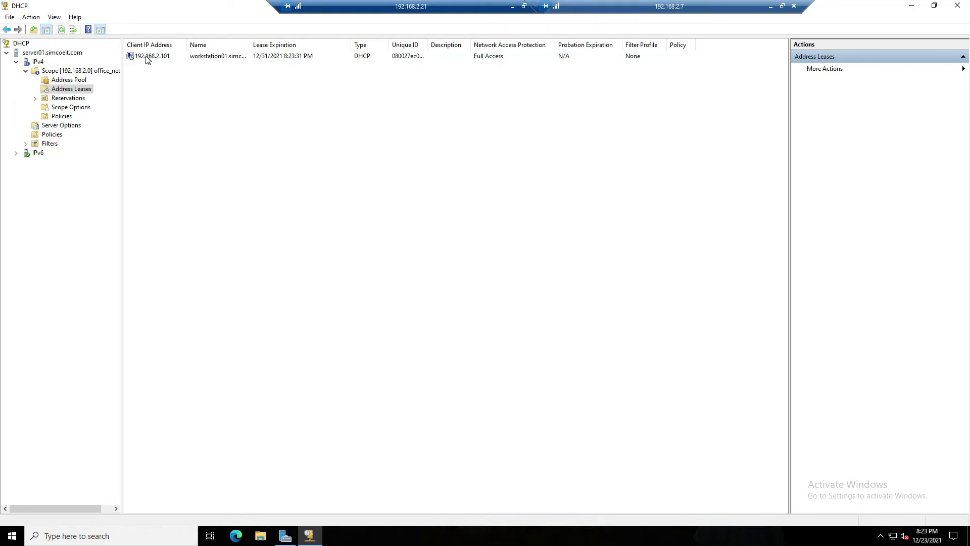
left_click(147, 57)
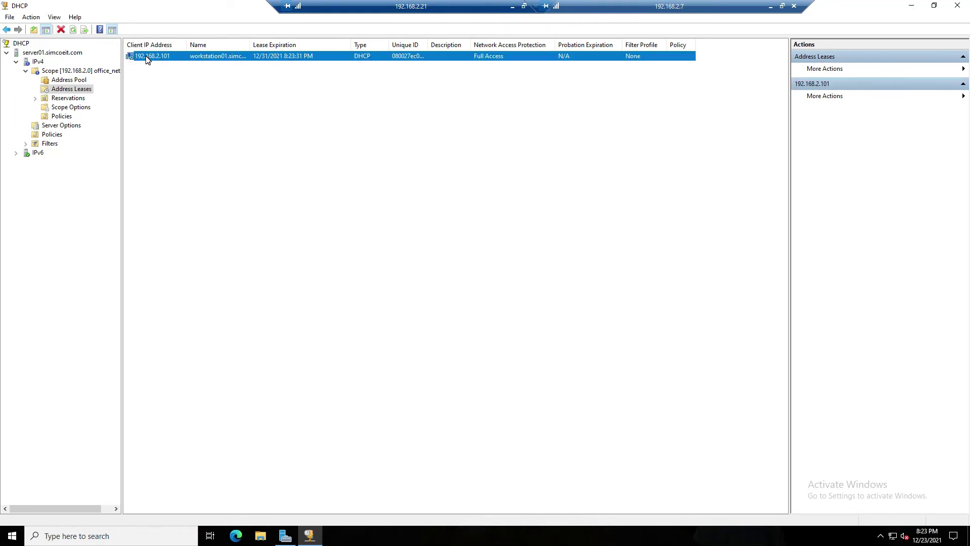
left_click(73, 99)
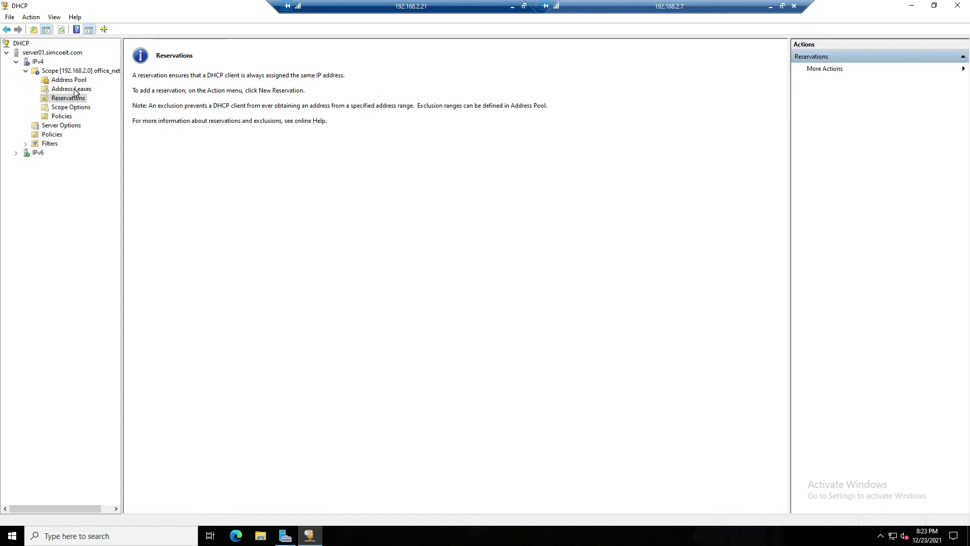
left_click(72, 89)
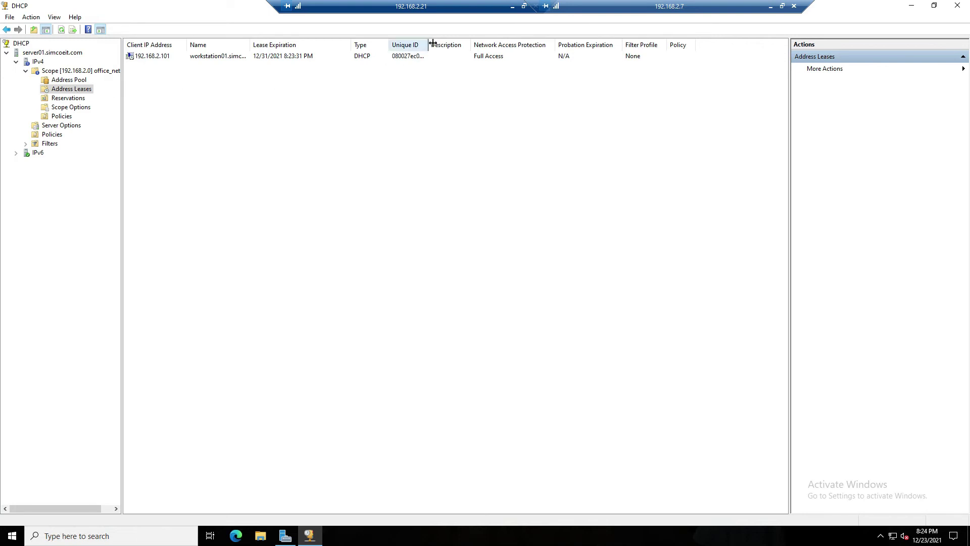
left_click_drag(432, 44, 464, 44)
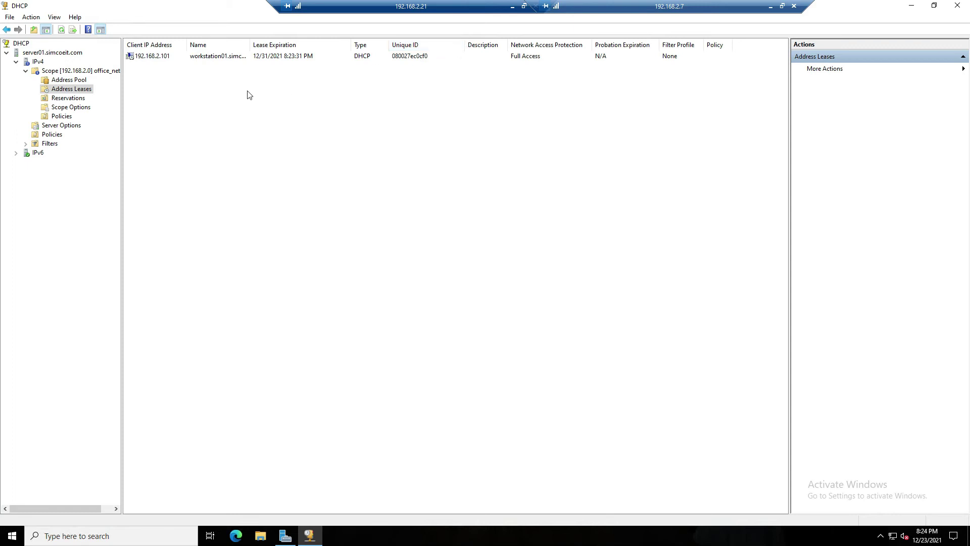
Create reservation workstation01 at 192.168.2.105 with its corrected MAC and description 'my office PC'
right_click(72, 99)
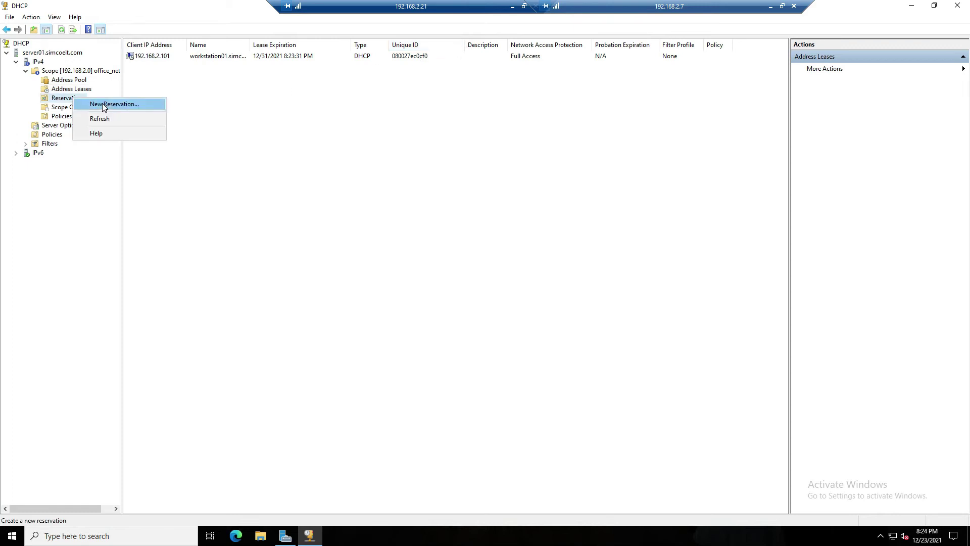
left_click(102, 103)
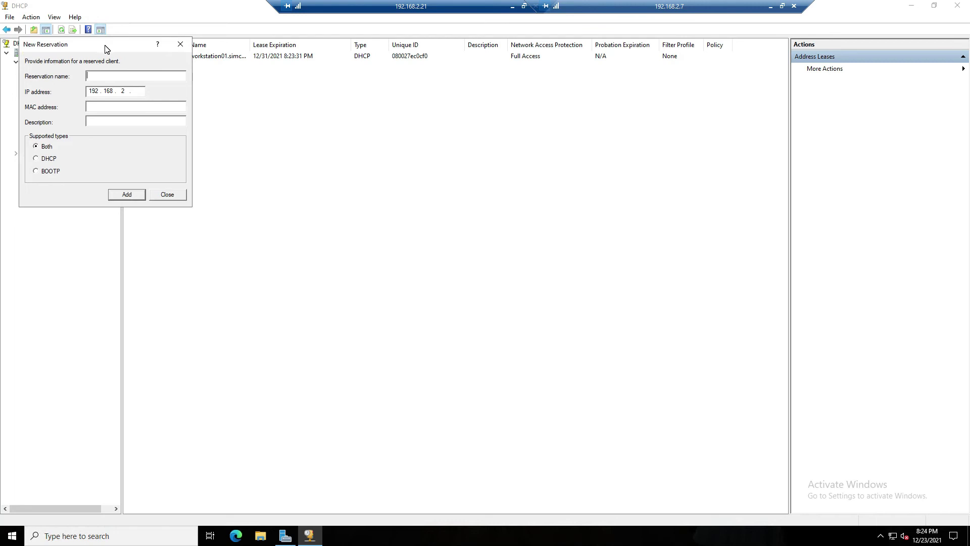
type("workstation01")
left_click(142, 92)
type("0")
type("05")
type("08")
type("0027")
type("ec0f0")
key("Tab")
type("my office PC")
left_click(126, 194)
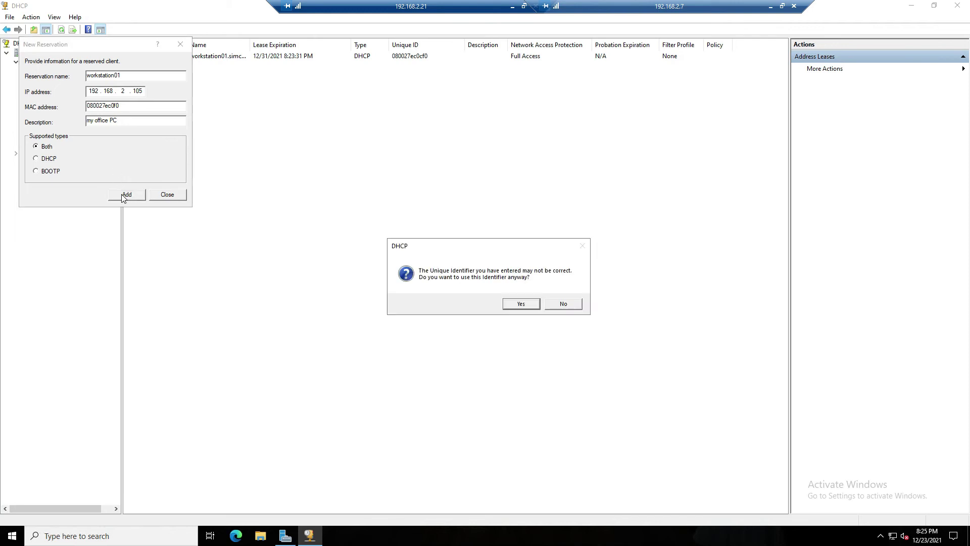
left_click(559, 303)
left_click(111, 105)
type("cf")
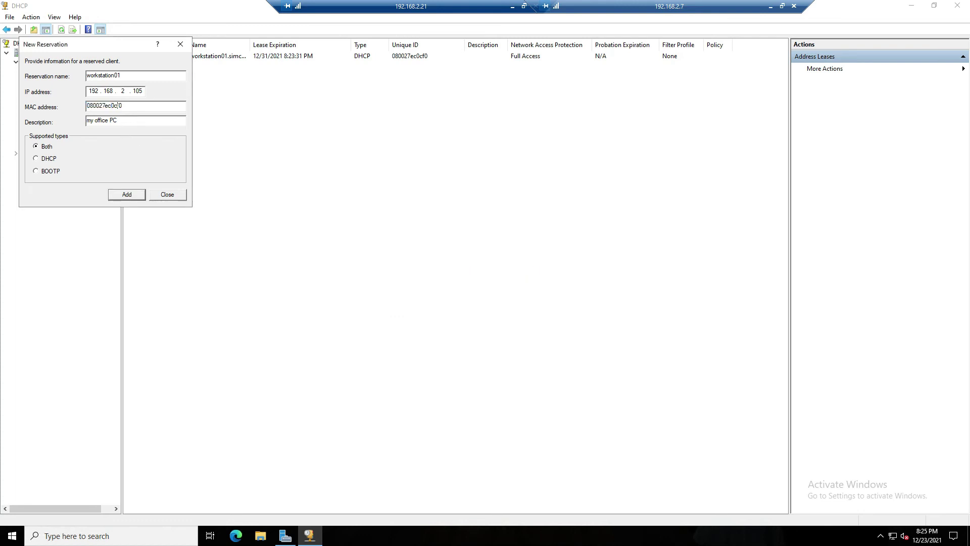
left_click(127, 194)
left_click(167, 194)
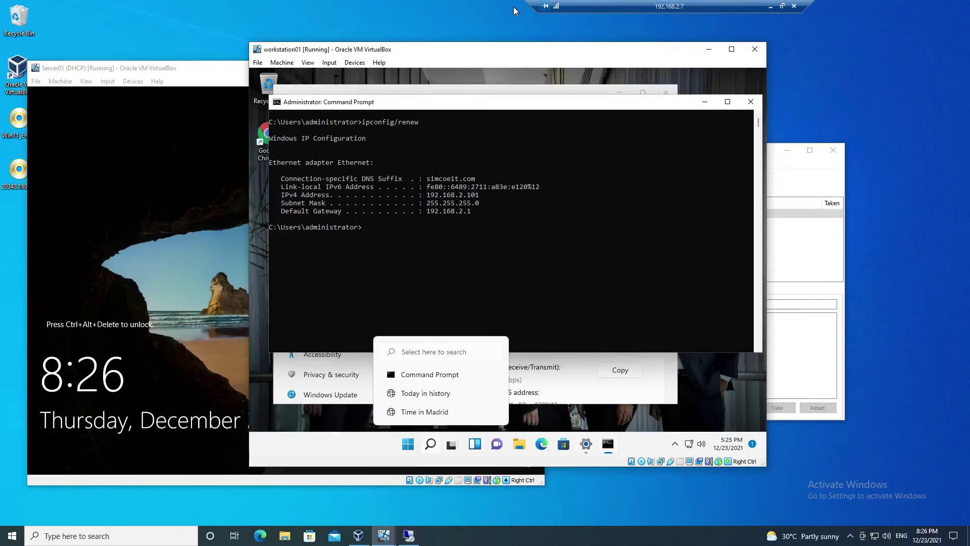
Rerun ipconfig /renew on workstation01, restart it with shutdown -r -t 0, then return to the server
left_click(513, 7)
key("Up")
key("Return")
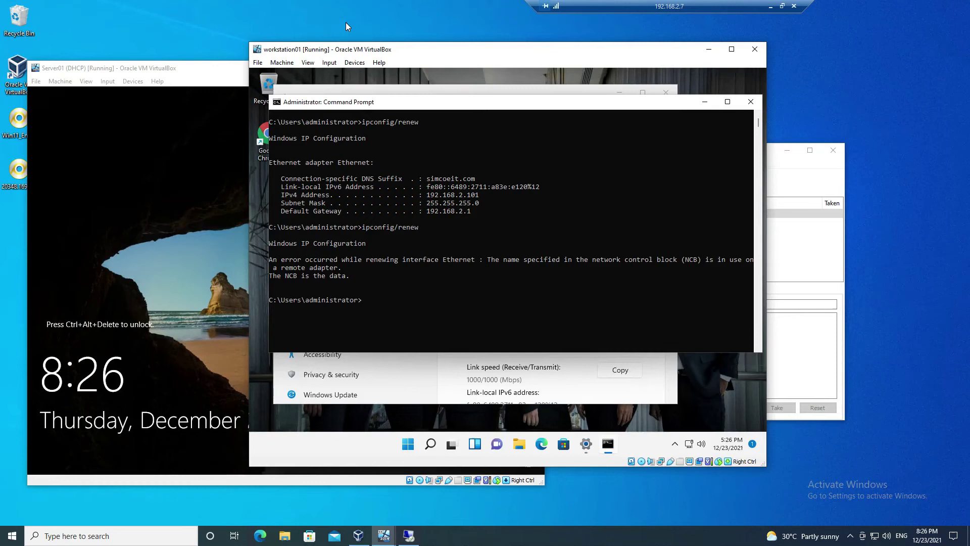
type("shutdown -r -t 0")
key("Return")
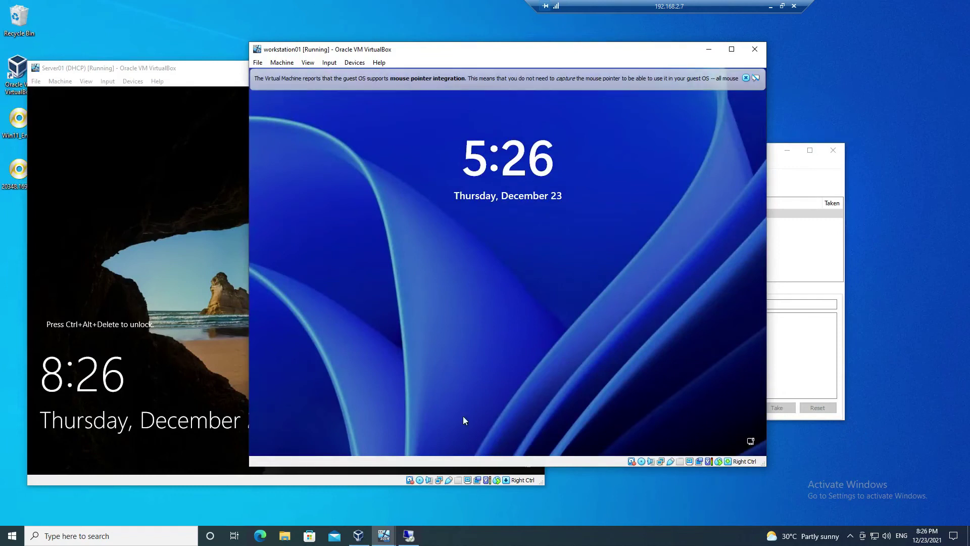
left_click(408, 535)
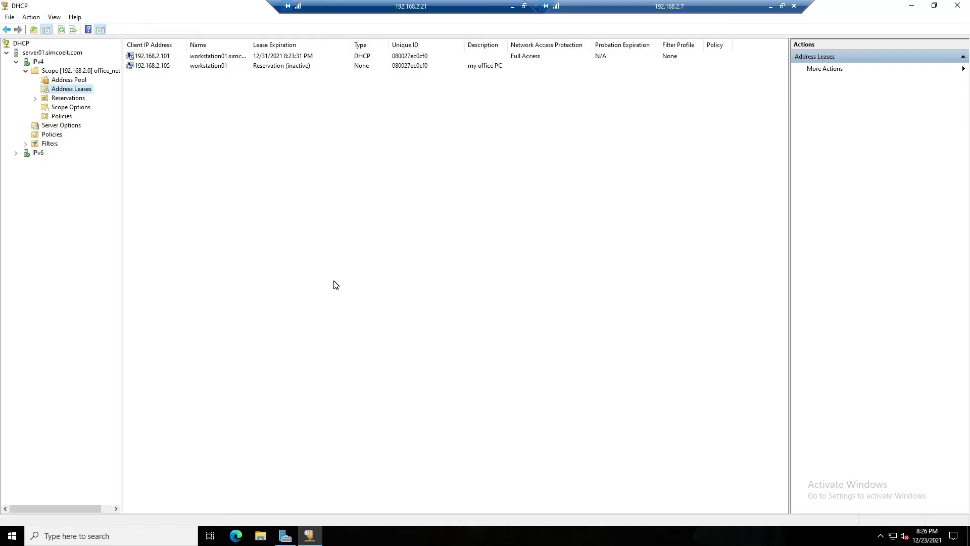
Refresh leases to confirm the 192.168.2.105 reservation, browse scope and server nodes, and expand Filters
left_click(61, 30)
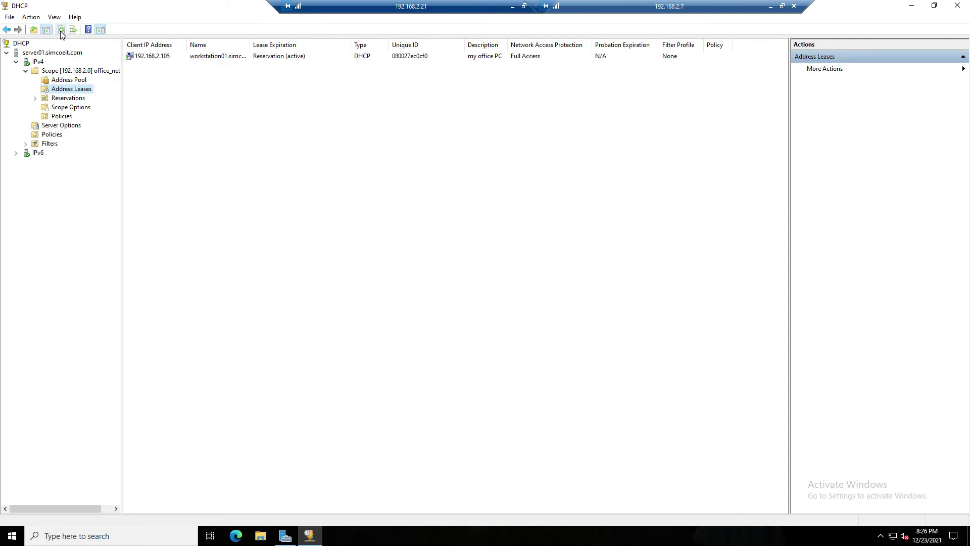
left_click(158, 57)
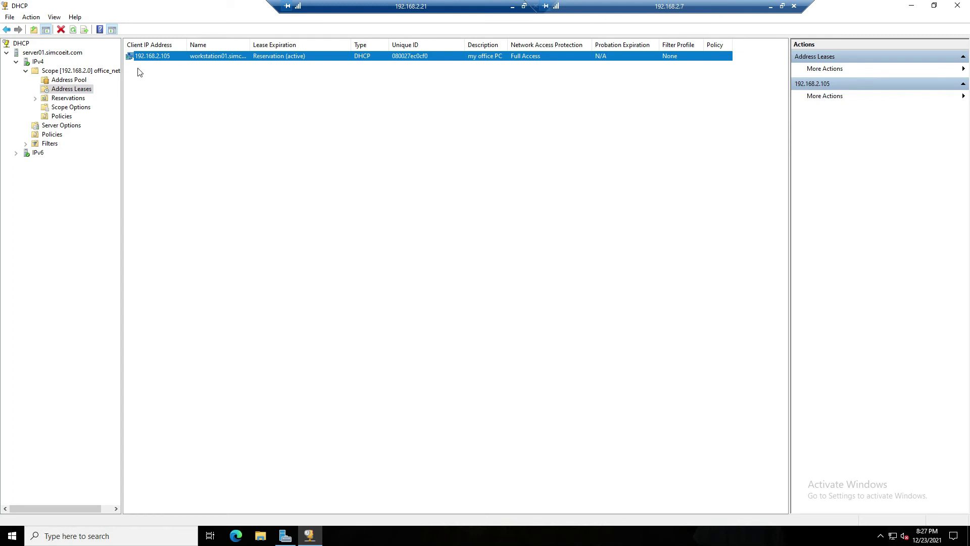
left_click(78, 99)
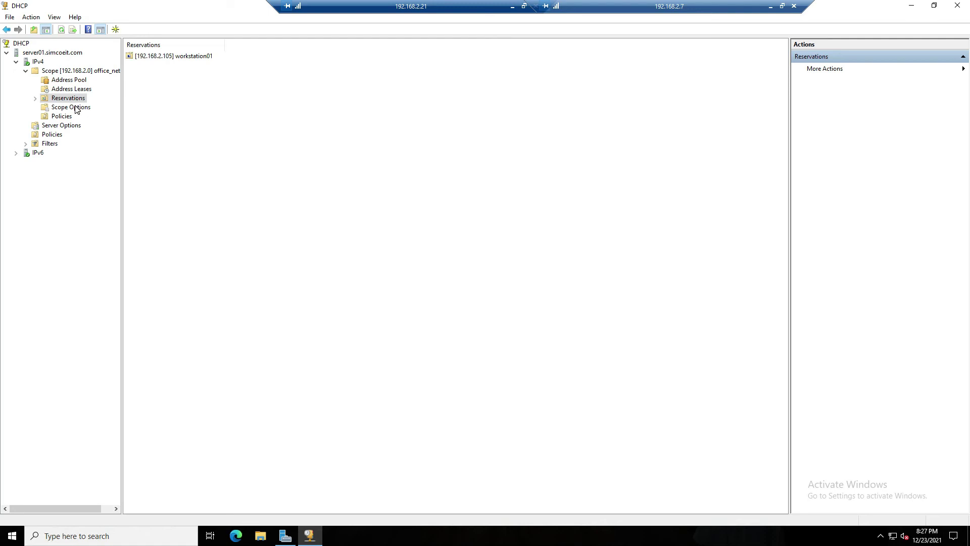
left_click(76, 108)
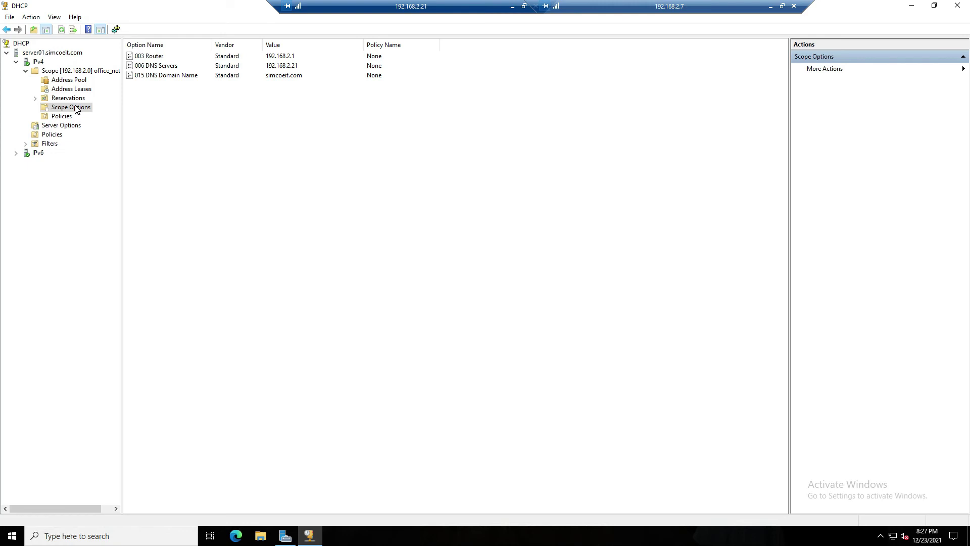
left_click(61, 117)
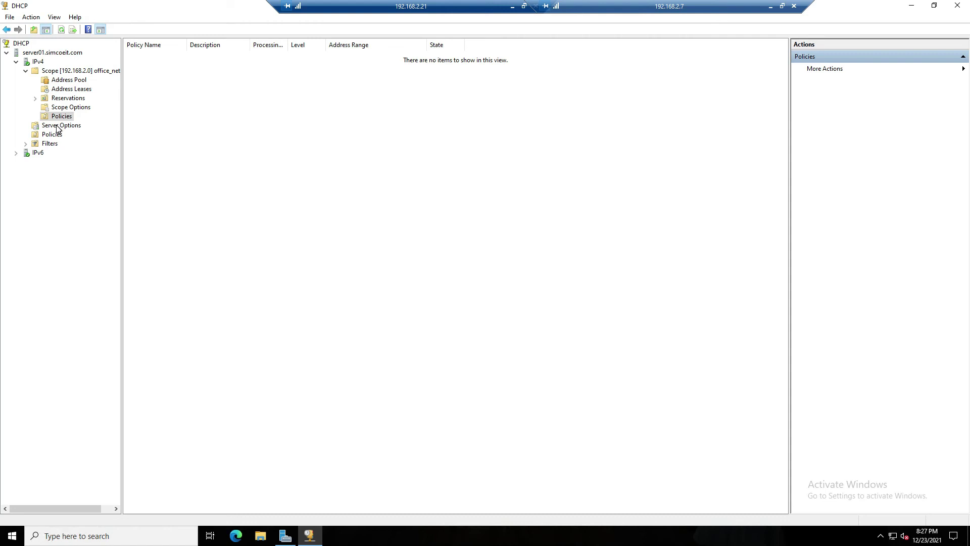
left_click(58, 129)
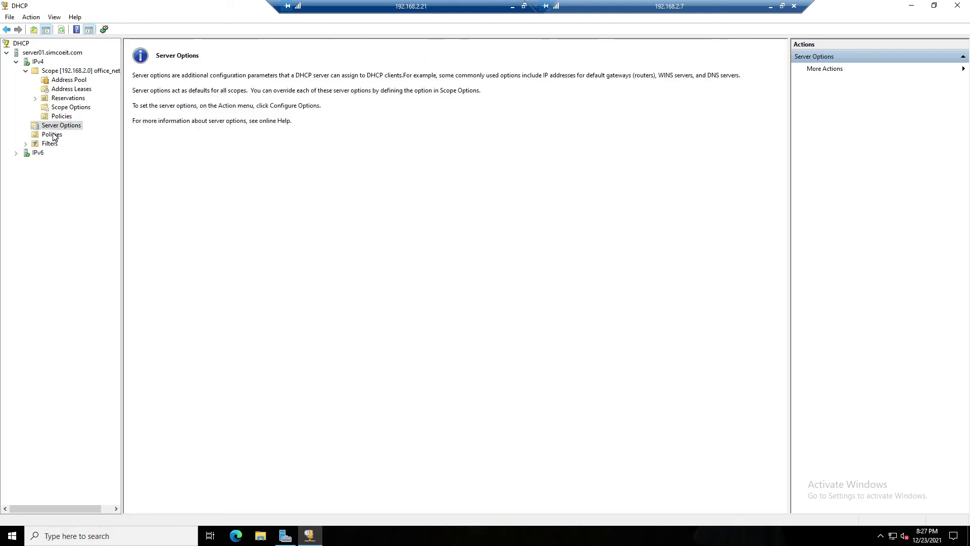
left_click(52, 134)
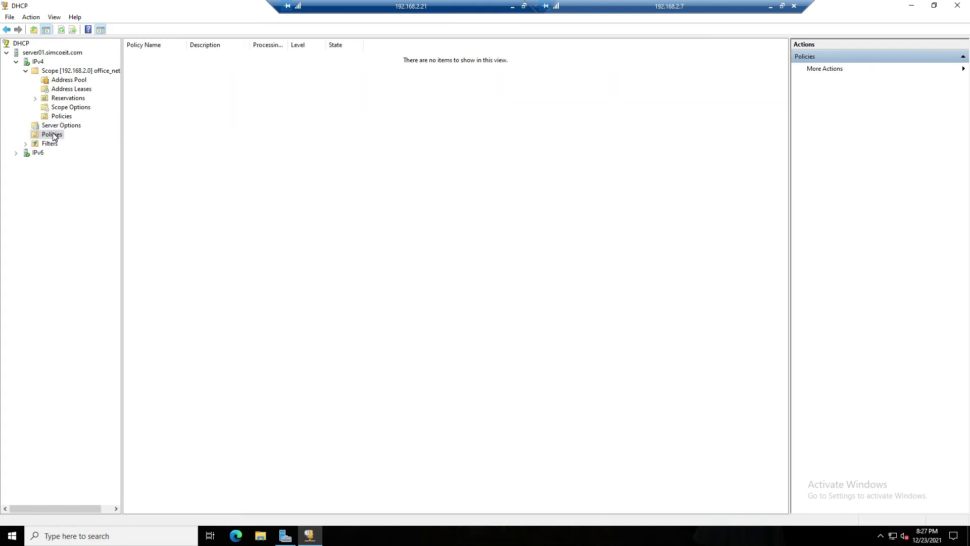
double_click(50, 144)
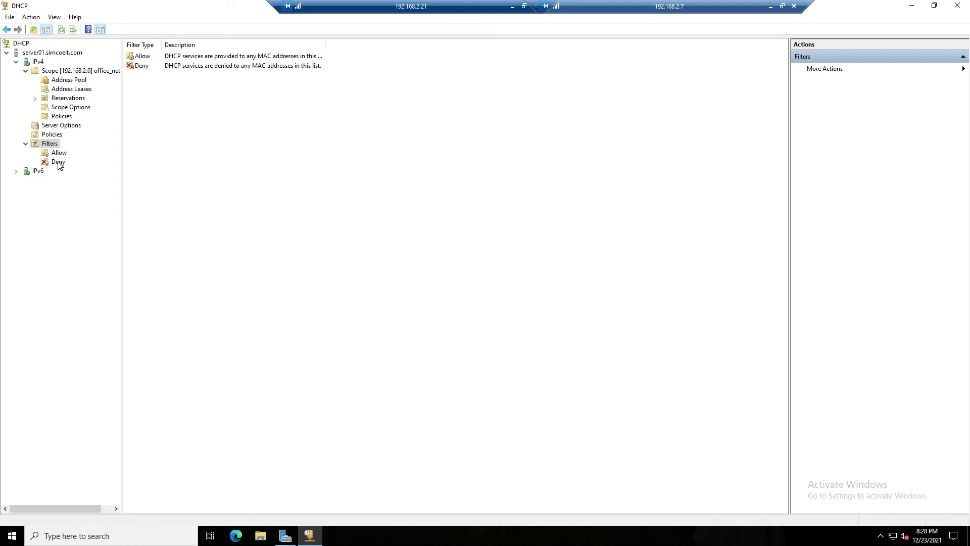
left_click(59, 162)
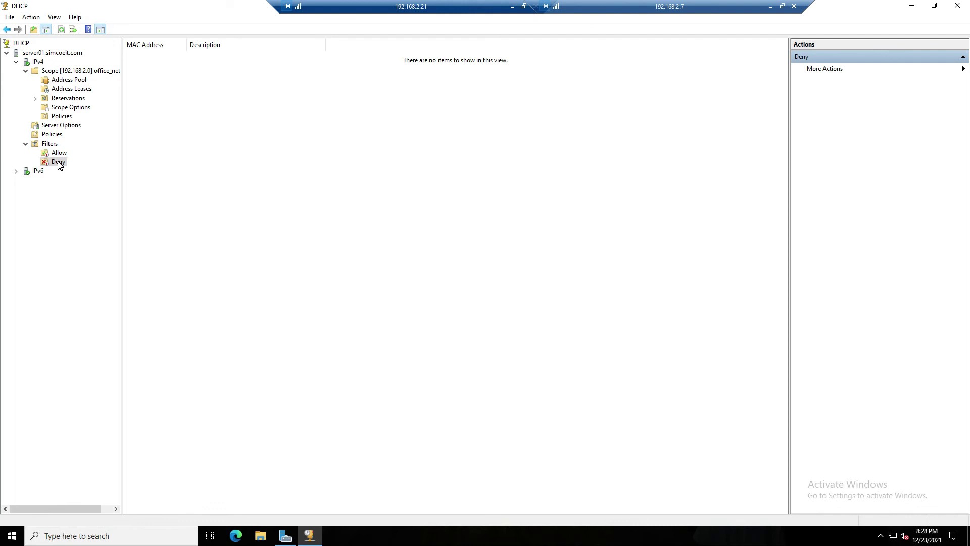
right_click(58, 165)
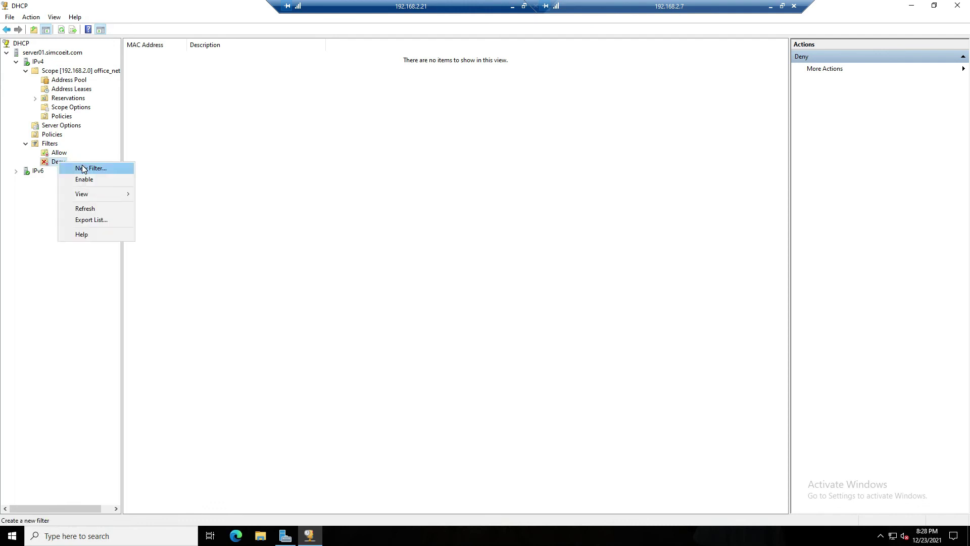
left_click(82, 166)
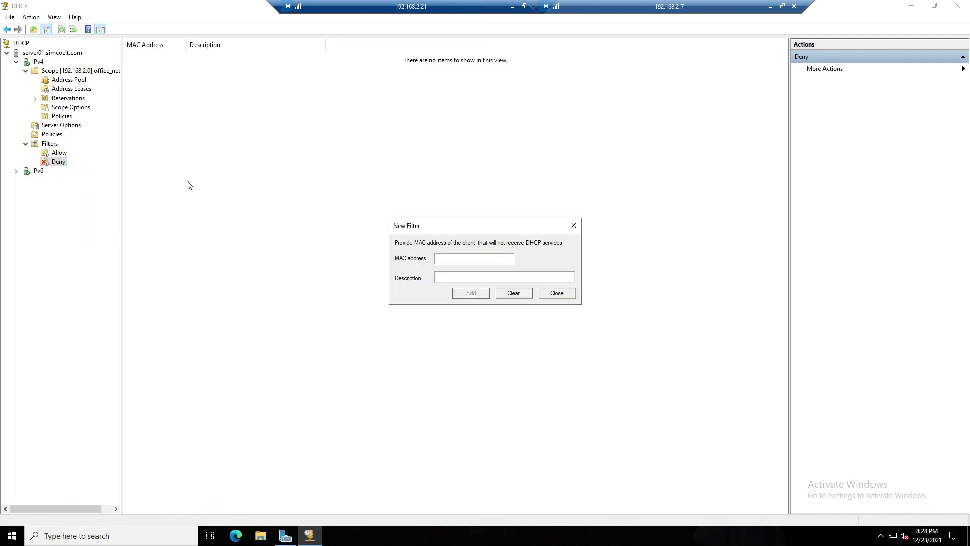
type("2222222222222222")
key("Tab")
type("deny")
type(" test")
left_click(465, 295)
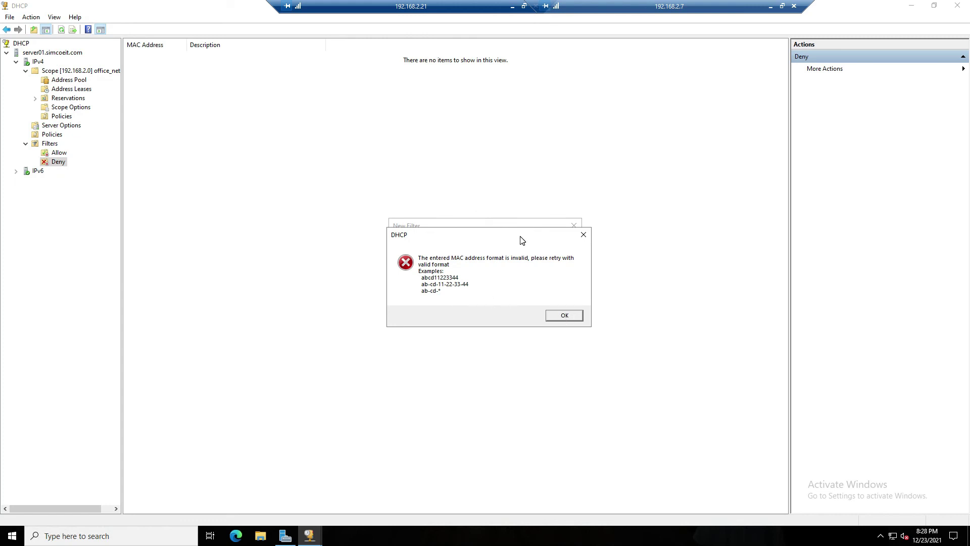
left_click(556, 316)
double_click(492, 258)
type("22-22-")
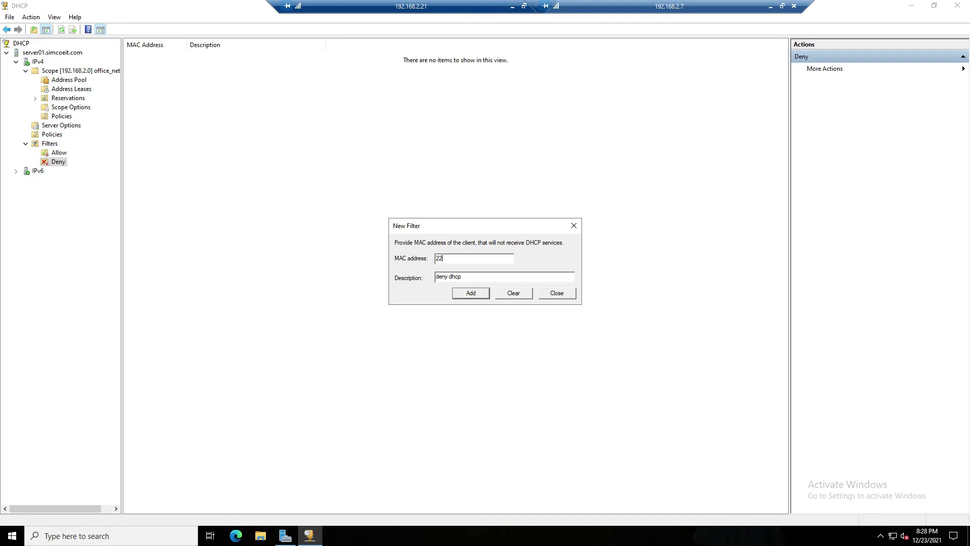
type("22-22-22-22")
key("Tab")
type("Rogue PC")
left_click(472, 293)
left_click(573, 231)
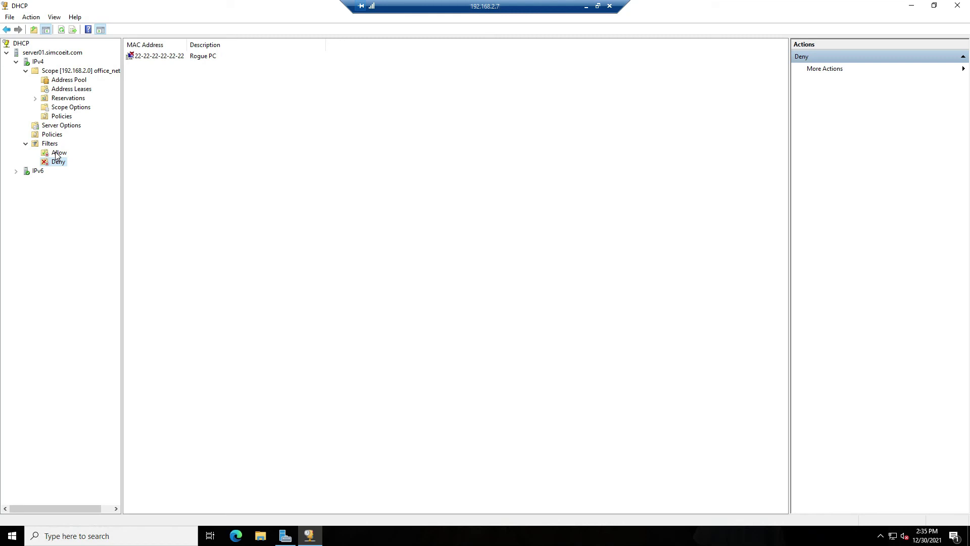
Enable the Deny filter and view the Allow filter list to confirm it is empty
right_click(57, 165)
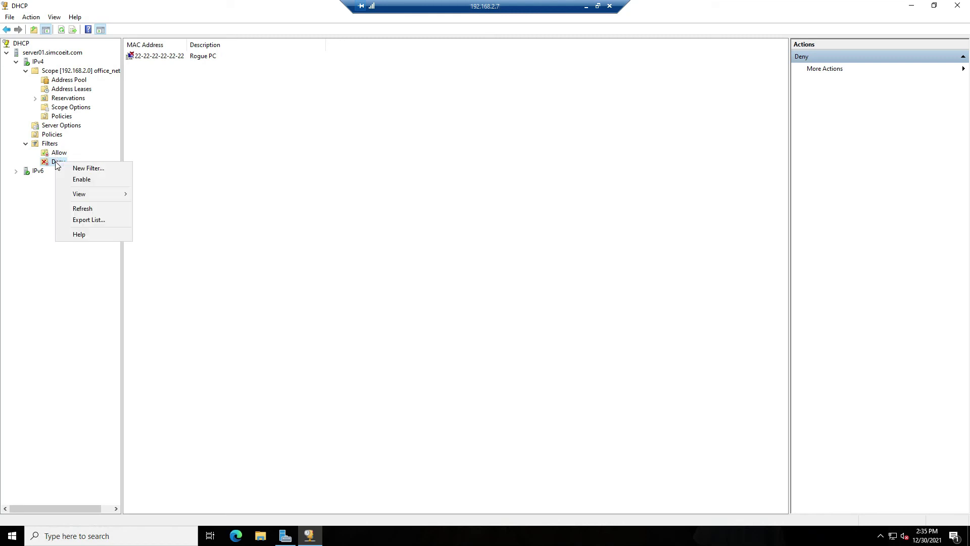
left_click(83, 180)
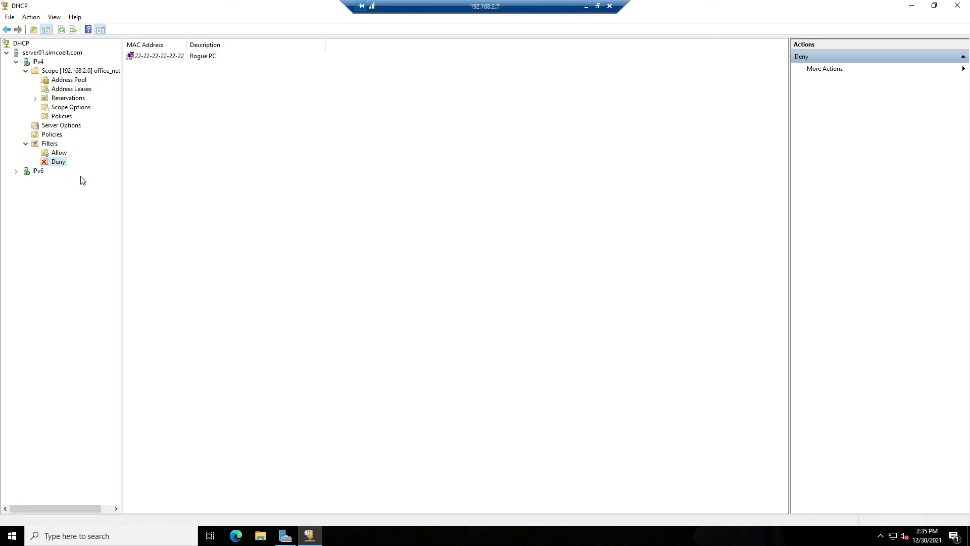
left_click(59, 153)
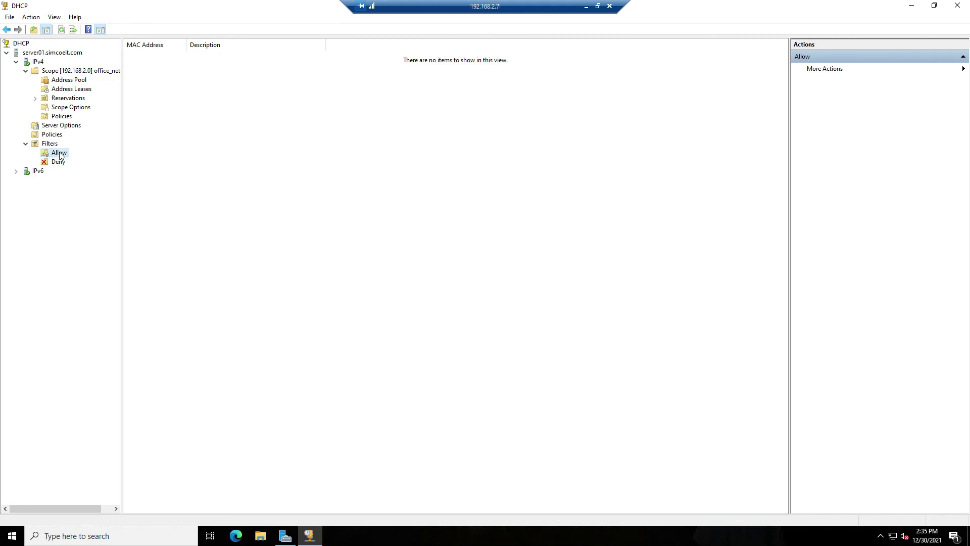